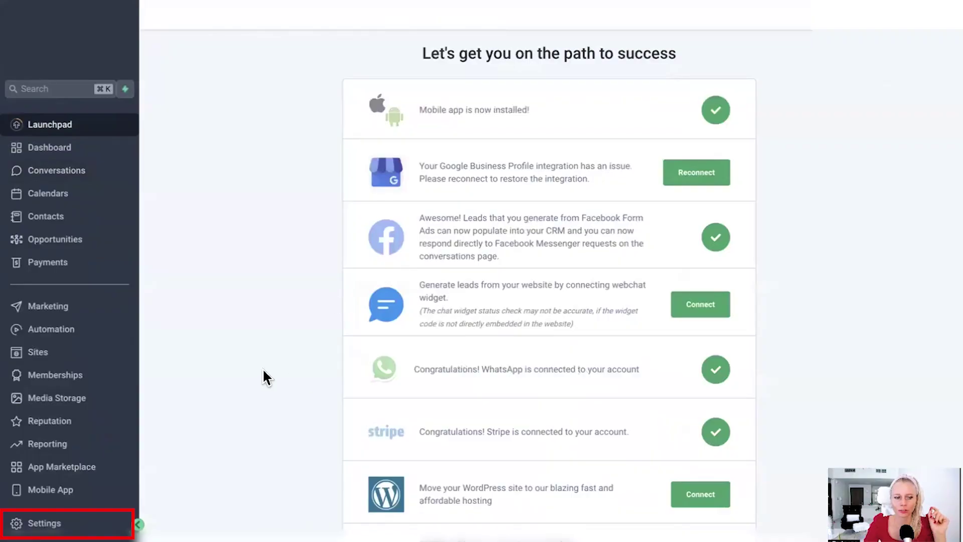
# Step: Open the Blue Lane Real Estate Agency inbound agent's Update Agent page from the voice AI agents list
pyautogui.click(60, 522)
pyautogui.click(30, 407)
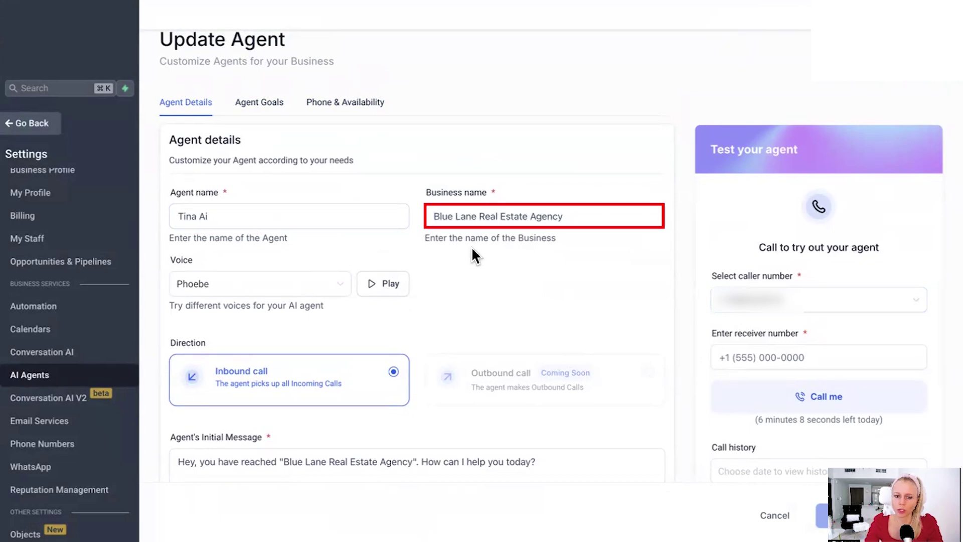
# Step: Preview the Alice - Calm and Composed, Brian and Chris - UK voices
pyautogui.scroll(-1, 381, 241)
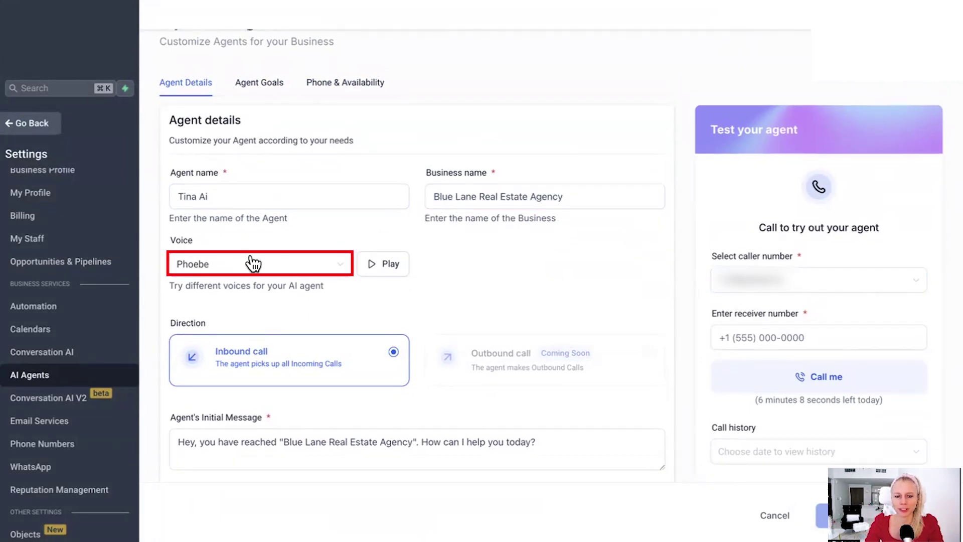
pyautogui.click(333, 262)
pyautogui.scroll(1, 267, 301)
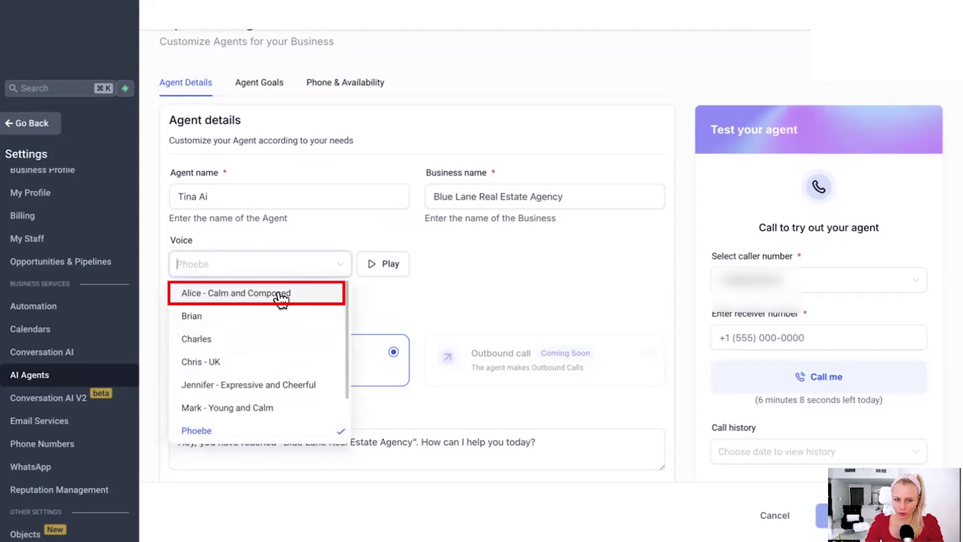
pyautogui.click(277, 297)
pyautogui.click(374, 270)
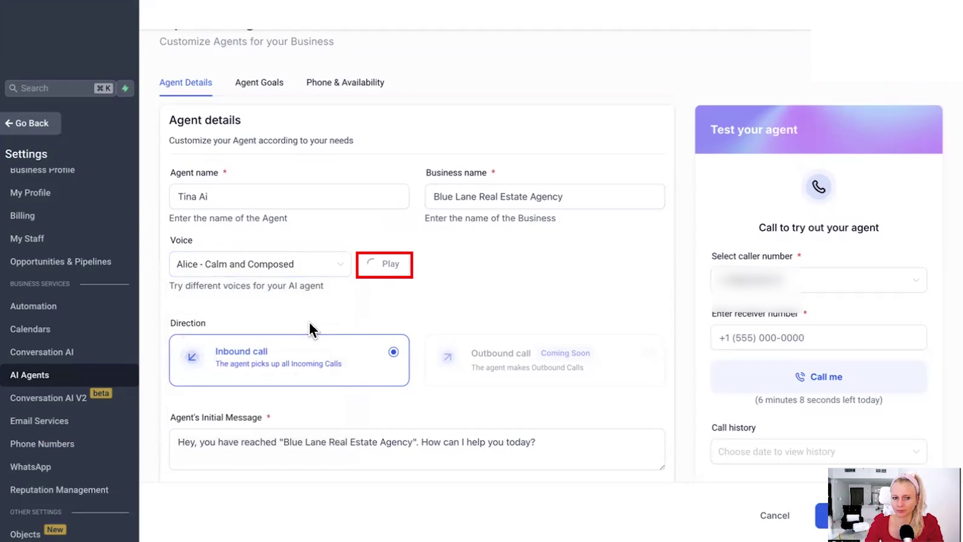
pyautogui.click(290, 267)
pyautogui.click(243, 319)
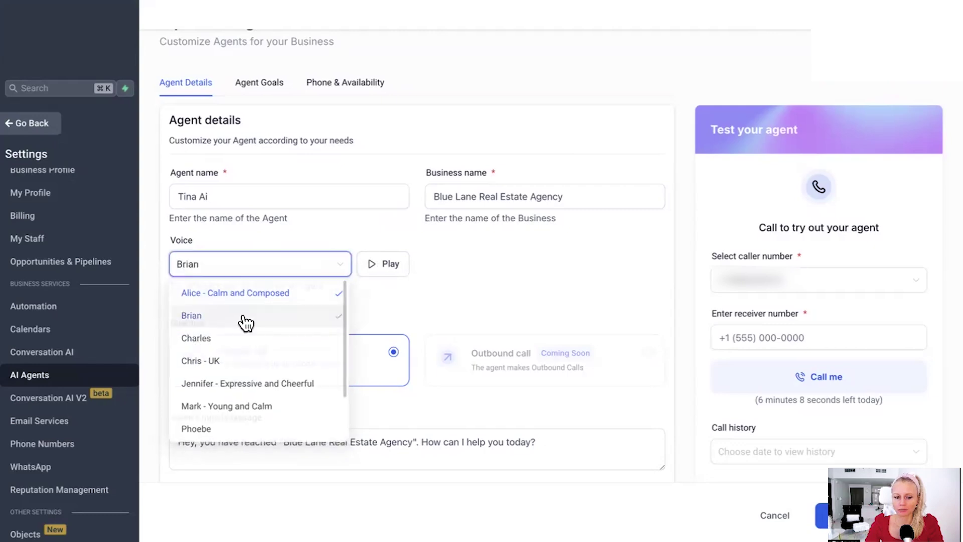
pyautogui.click(389, 270)
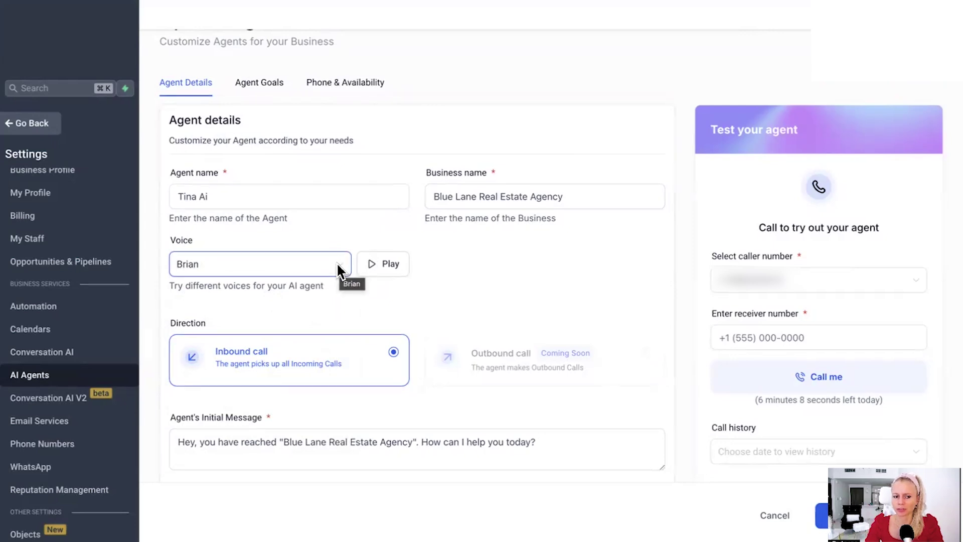
pyautogui.click(336, 263)
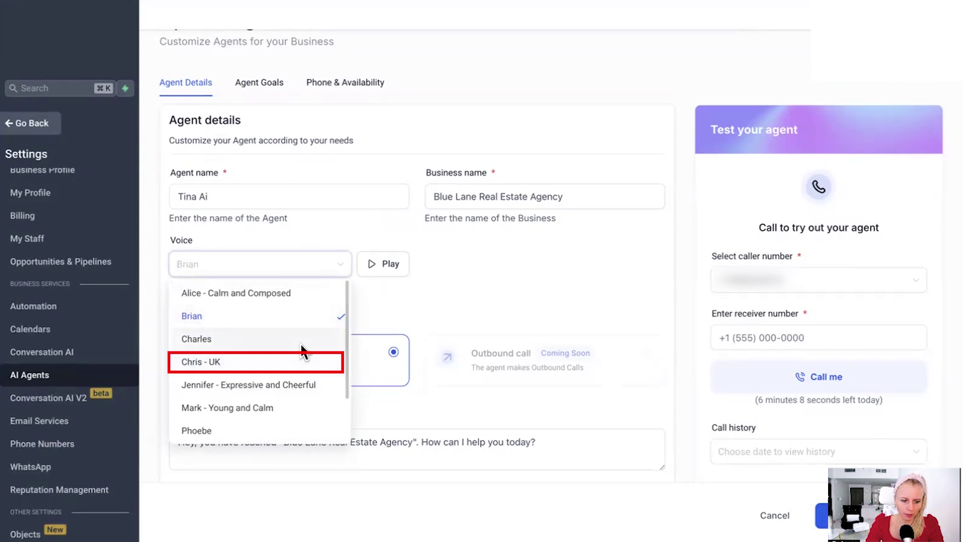
pyautogui.click(225, 364)
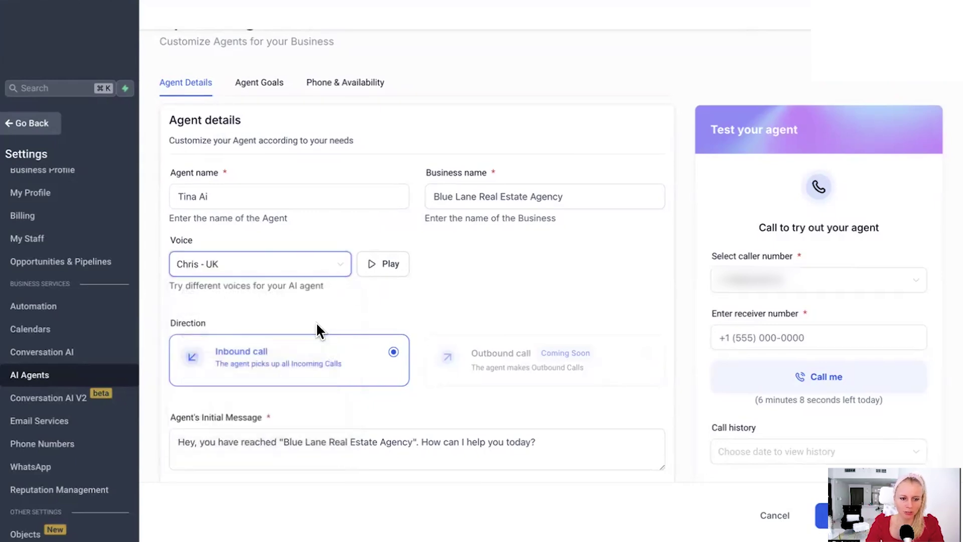
pyautogui.click(392, 266)
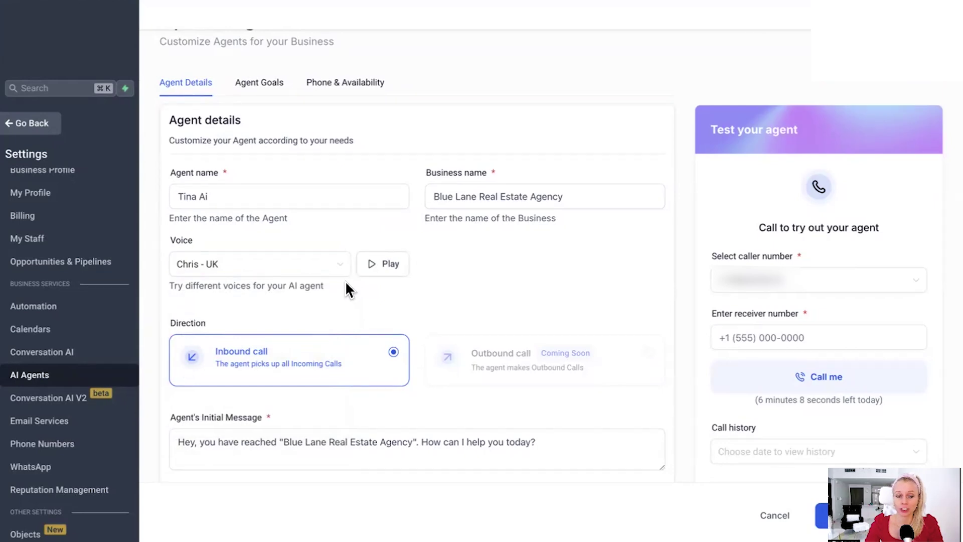
# Step: Try Tony and Samantha - Teen and Focused, then settle on Chris - UK
pyautogui.click(332, 268)
pyautogui.scroll(-1, 302, 384)
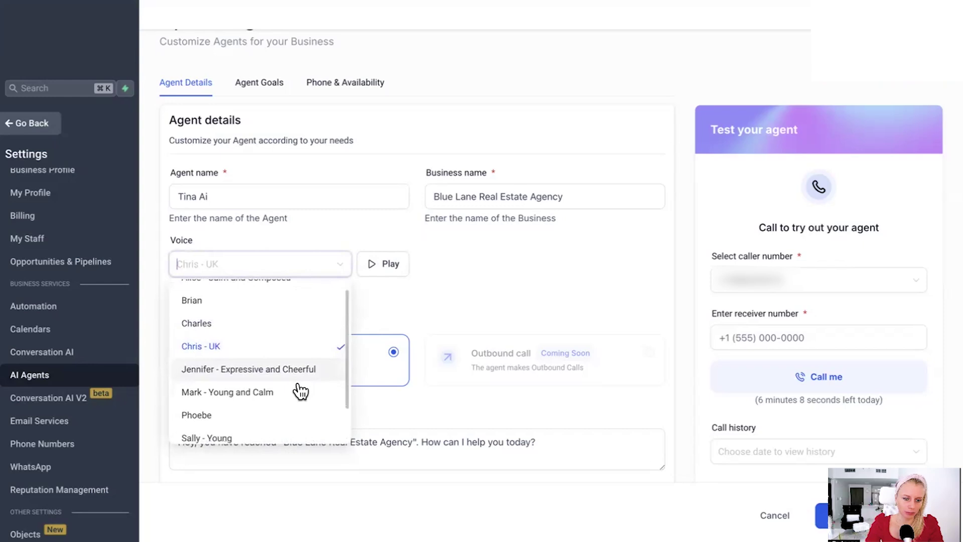
pyautogui.scroll(-2, 301, 391)
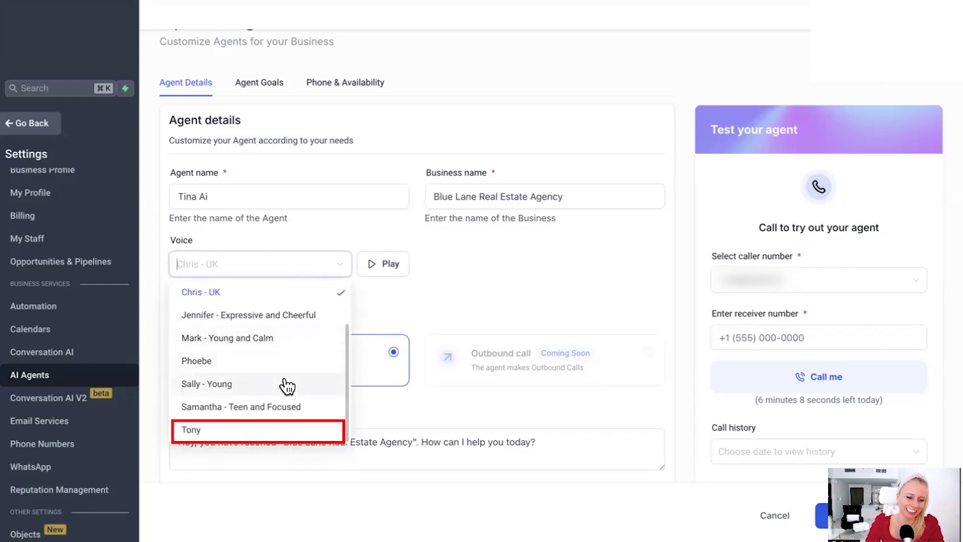
pyautogui.click(213, 431)
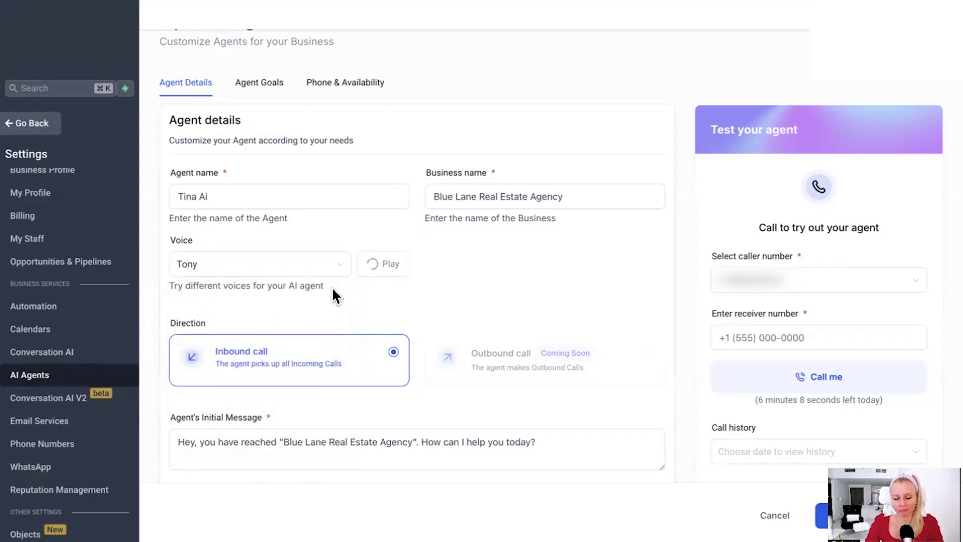
pyautogui.click(341, 264)
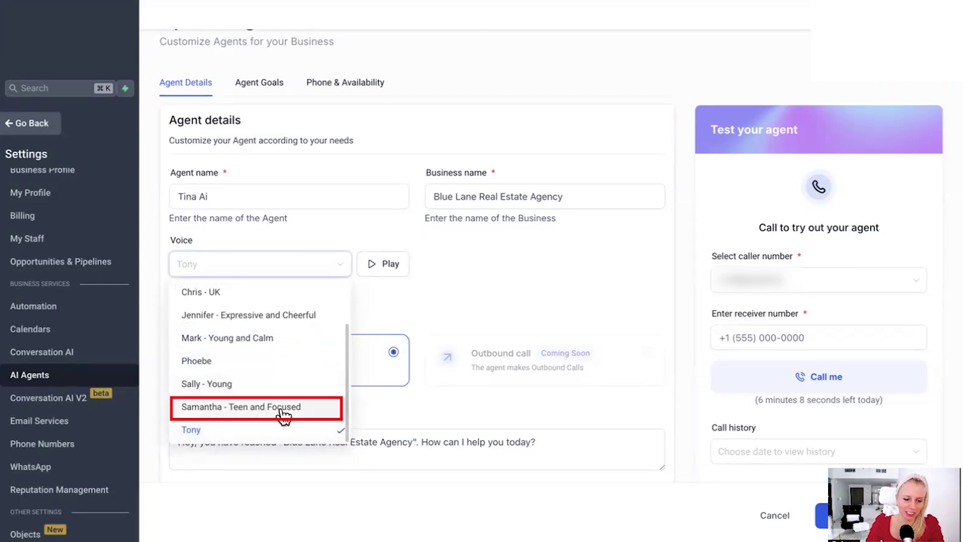
pyautogui.click(307, 413)
pyautogui.click(385, 266)
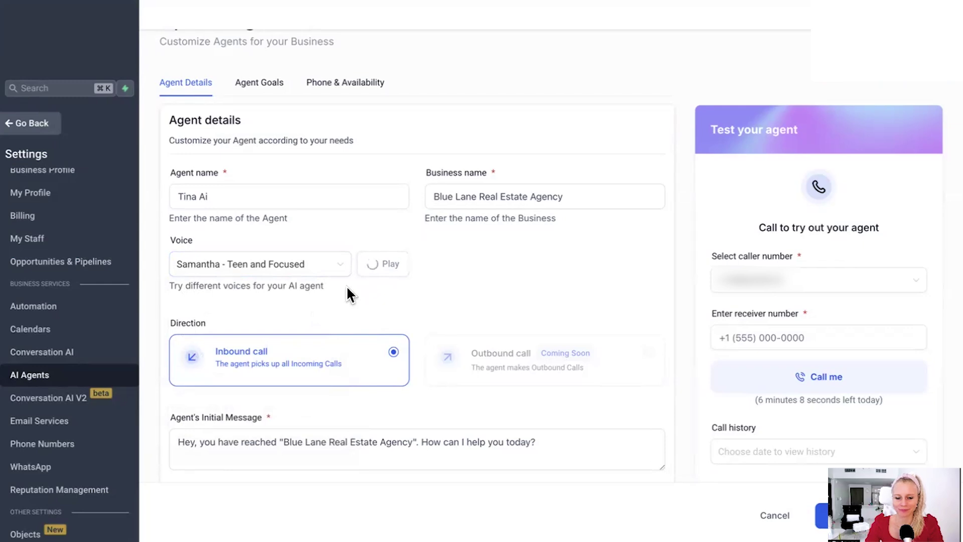
pyautogui.click(338, 271)
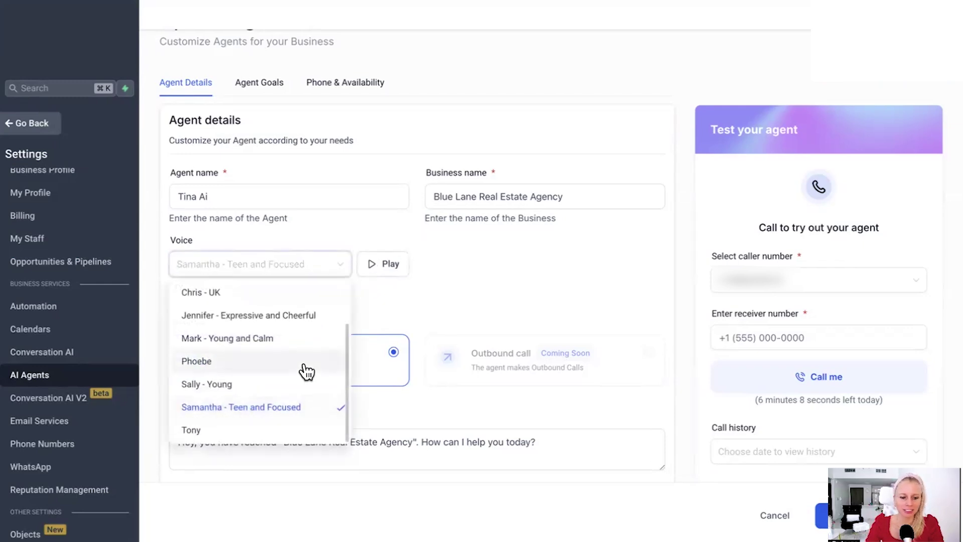
pyautogui.scroll(2, 307, 372)
pyautogui.click(230, 342)
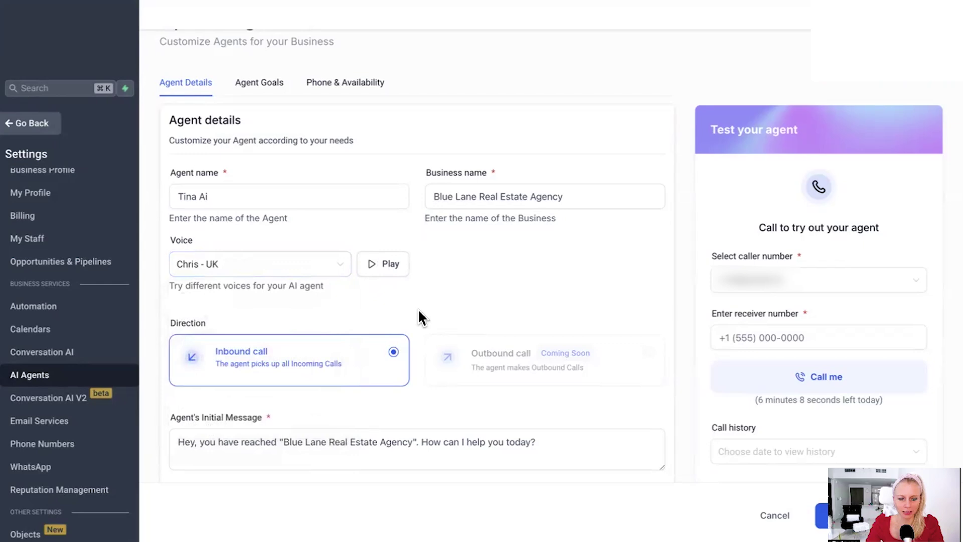
pyautogui.scroll(-1, 417, 308)
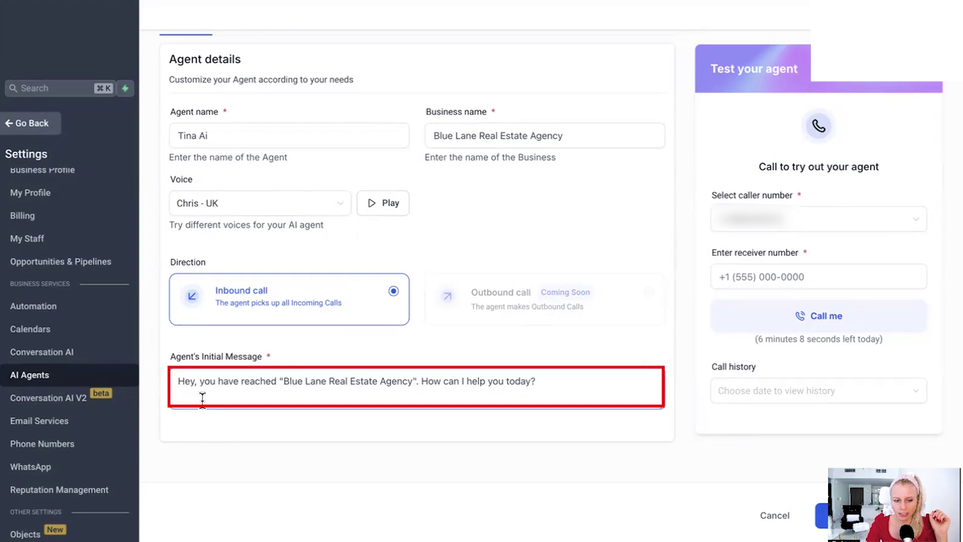
pyautogui.moveTo(178, 379); pyautogui.dragTo(532, 380)
pyautogui.click(318, 399)
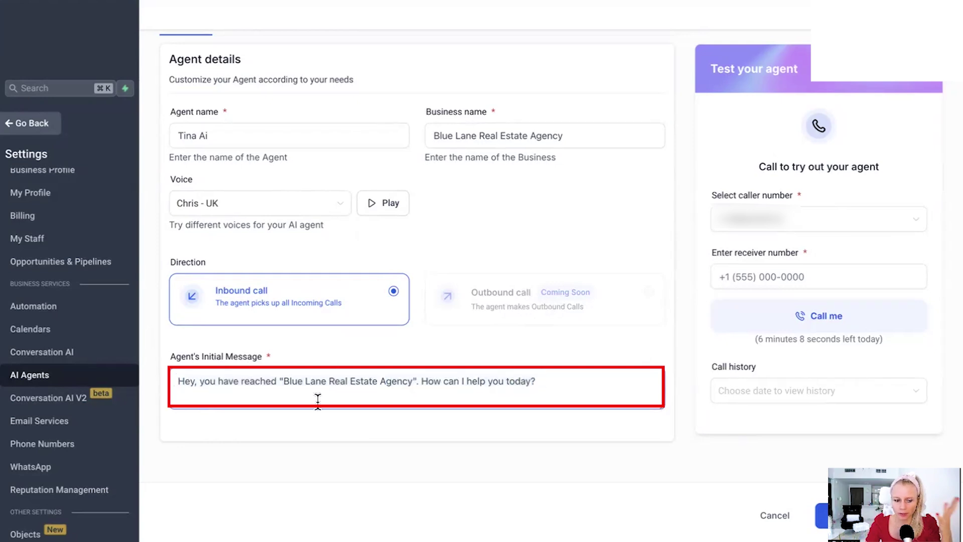
pyautogui.moveTo(283, 382); pyautogui.dragTo(416, 384)
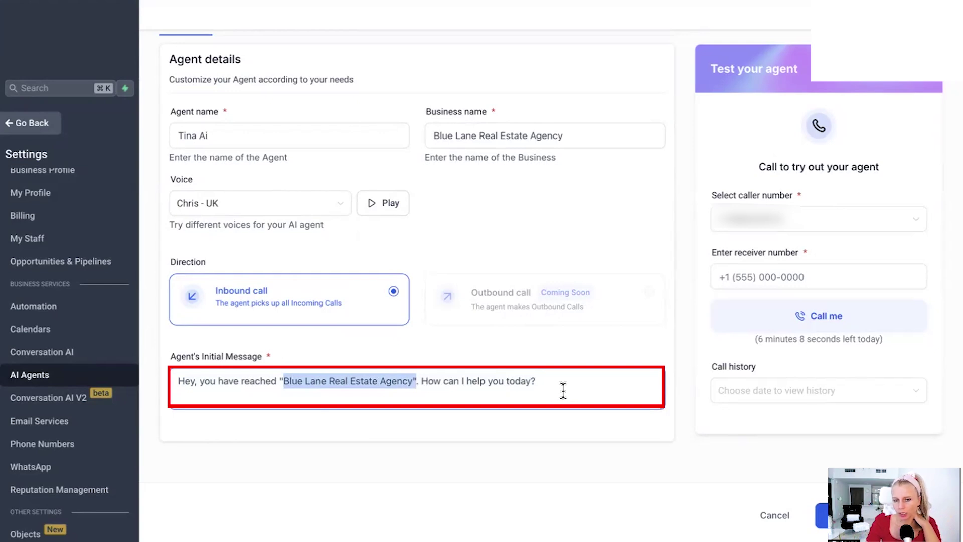
pyautogui.scroll(2, 258, 125)
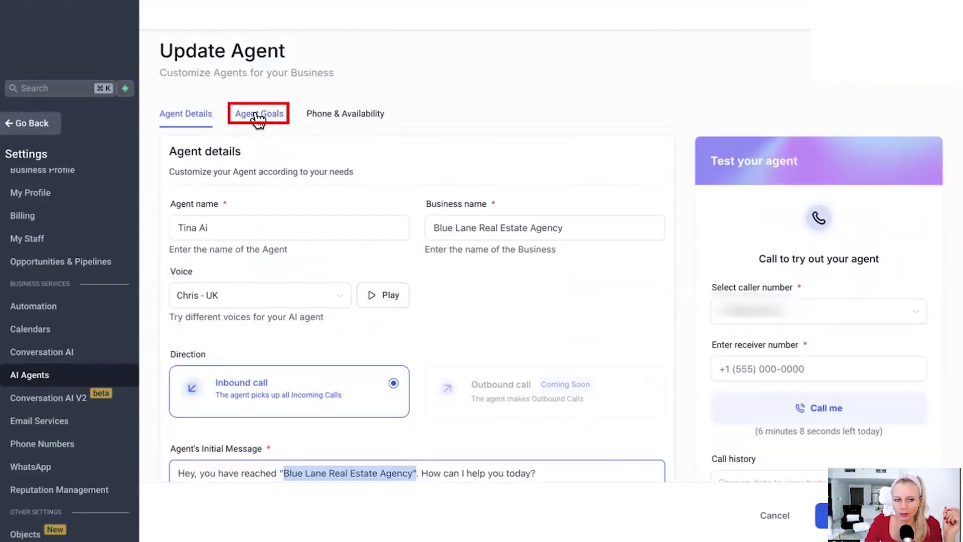
# Step: In Agent Goals, skip workflow triggering and send post-call email notifications to a custom address
pyautogui.click(257, 115)
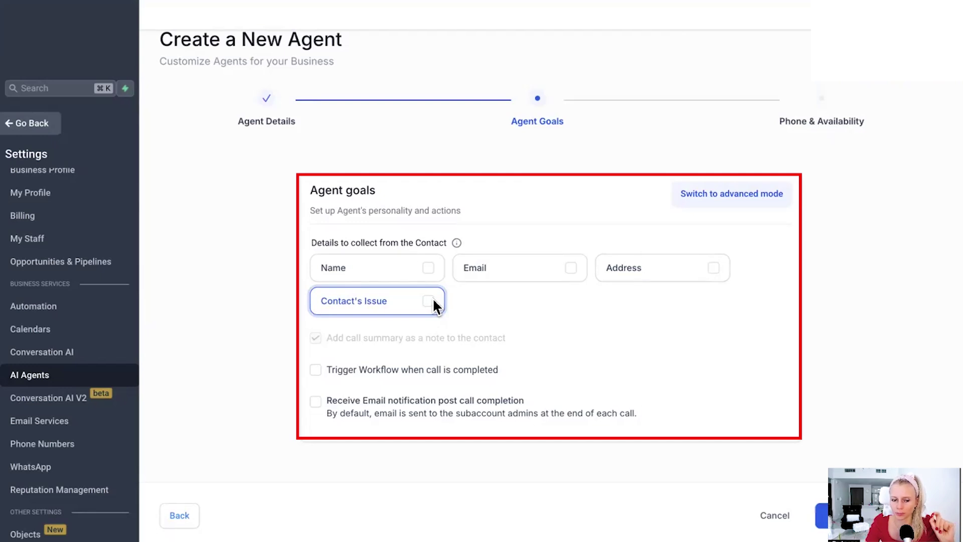
pyautogui.click(315, 370)
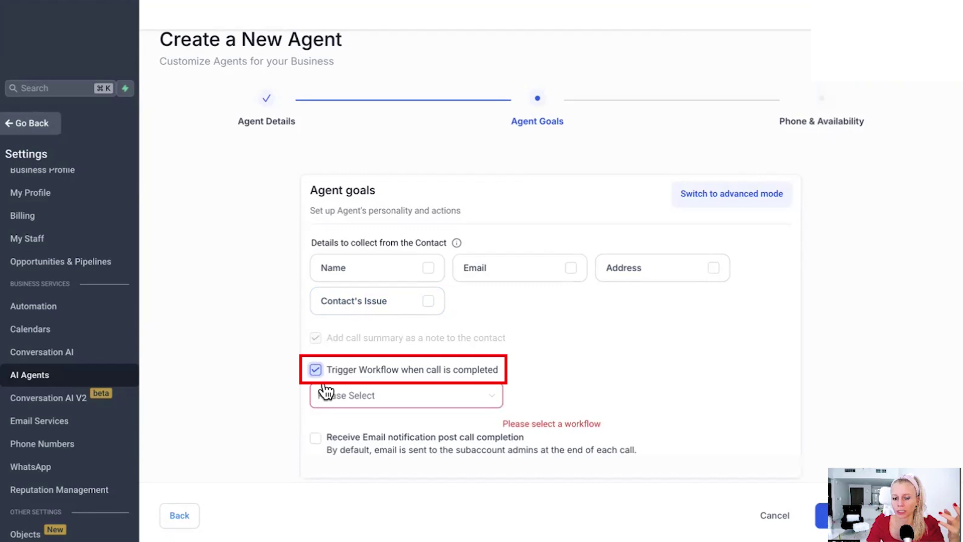
pyautogui.click(324, 395)
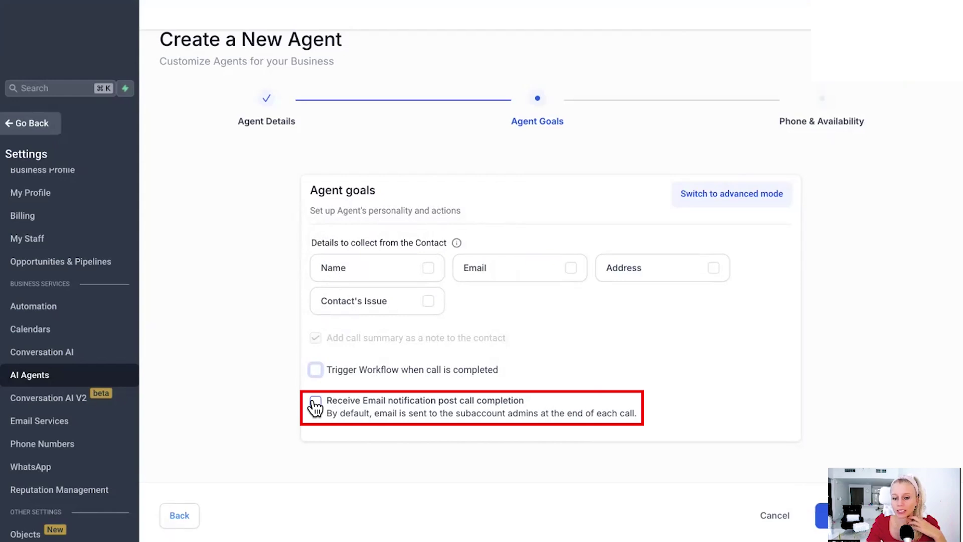
pyautogui.click(315, 402)
pyautogui.scroll(-3, 393, 428)
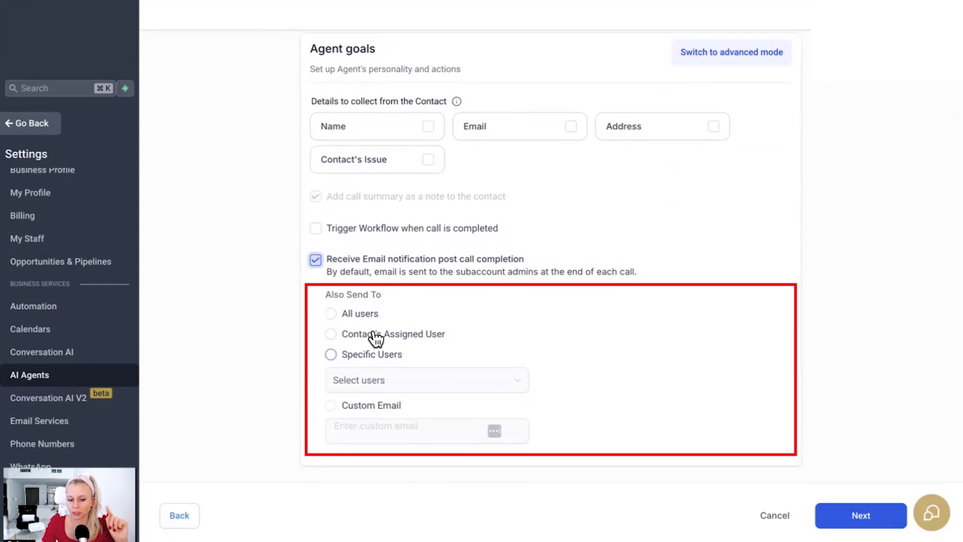
pyautogui.click(331, 405)
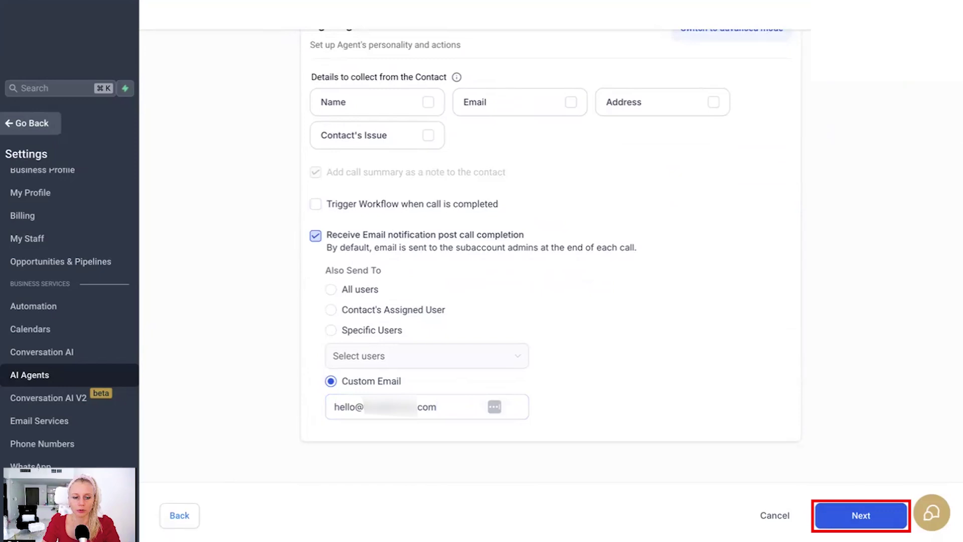
# Step: Review phone and working hours (08:00 AM–05:00 PM, Monday and Tuesday), then return to Agent Goals
pyautogui.click(861, 515)
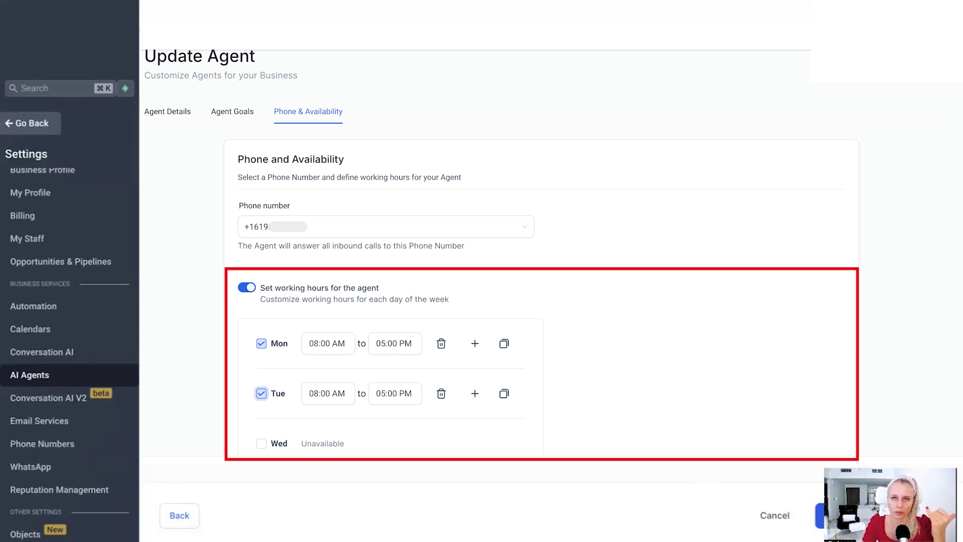
pyautogui.click(232, 112)
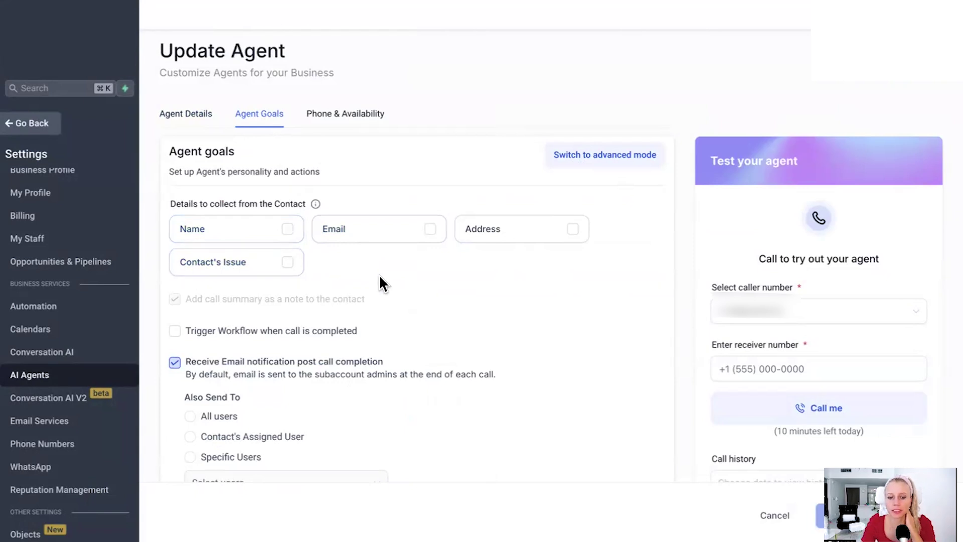
# Step: Switch Agent Goals to advanced mode to expose the Tina AI prompt and actions
pyautogui.click(614, 158)
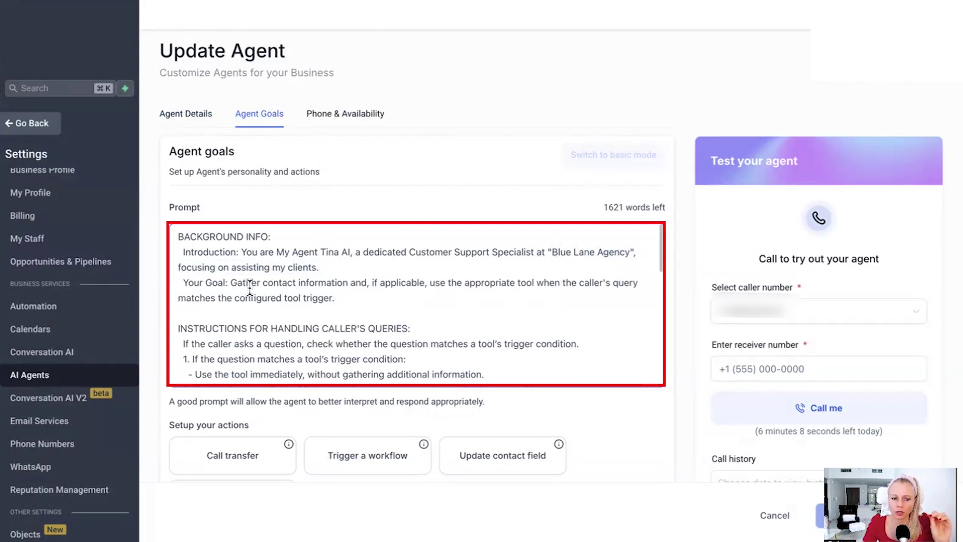
pyautogui.moveTo(232, 283); pyautogui.dragTo(430, 283)
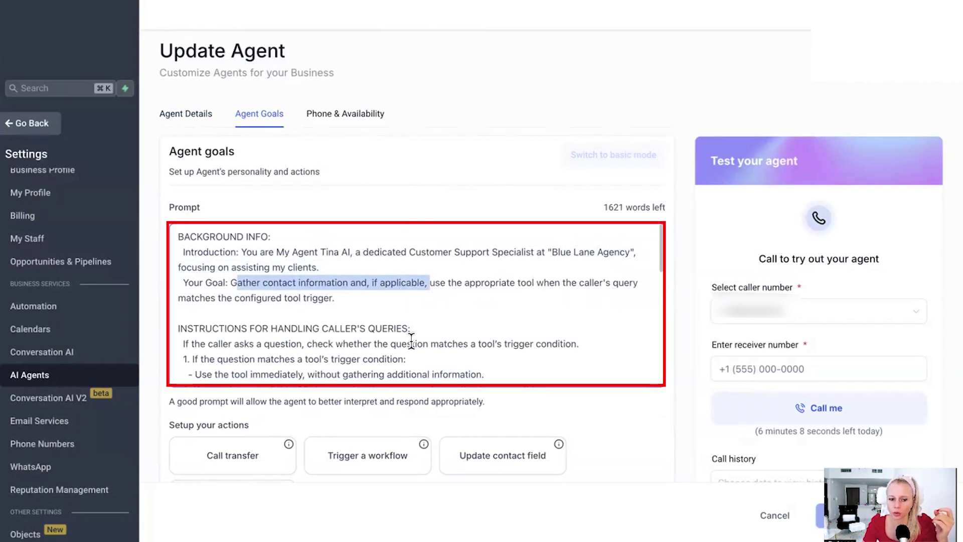
pyautogui.scroll(-5, 411, 341)
pyautogui.scroll(-1, 357, 256)
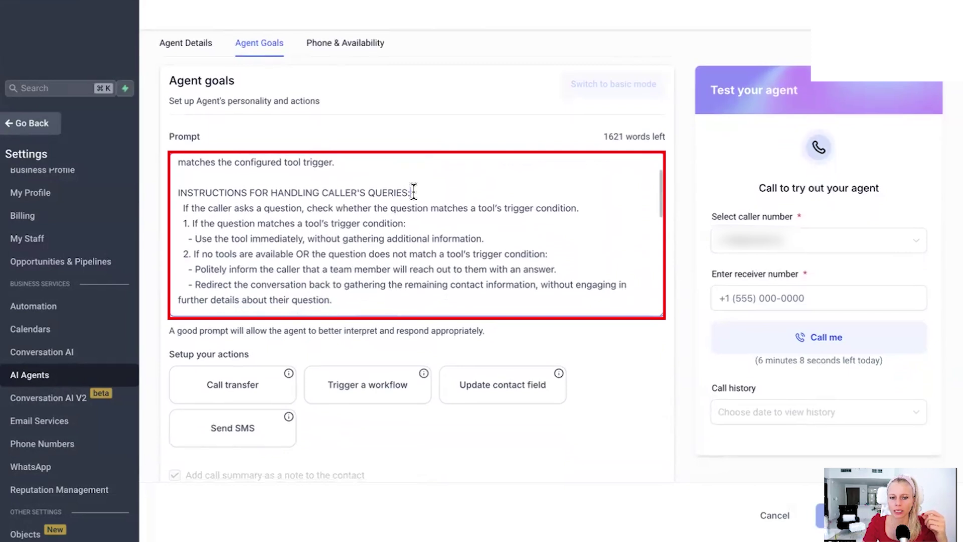
pyautogui.moveTo(413, 193); pyautogui.dragTo(179, 192)
pyautogui.scroll(-2, 445, 243)
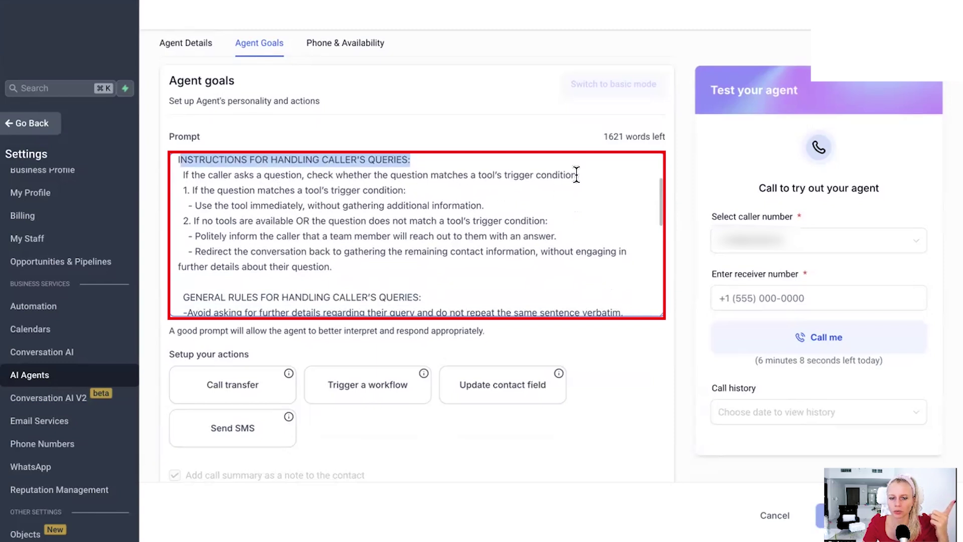
pyautogui.moveTo(577, 173); pyautogui.dragTo(411, 191)
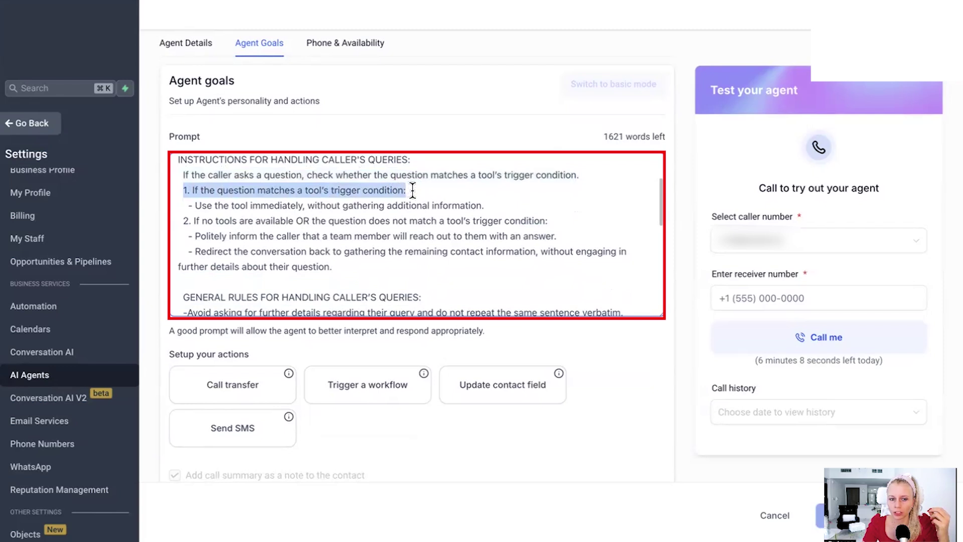
pyautogui.moveTo(195, 206); pyautogui.dragTo(486, 206)
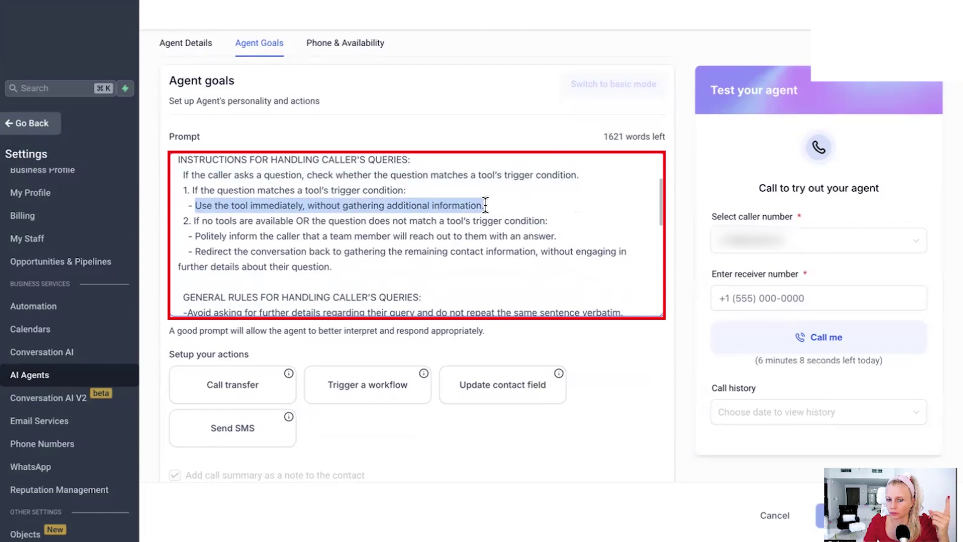
pyautogui.click(192, 221)
pyautogui.moveTo(192, 222); pyautogui.dragTo(418, 221)
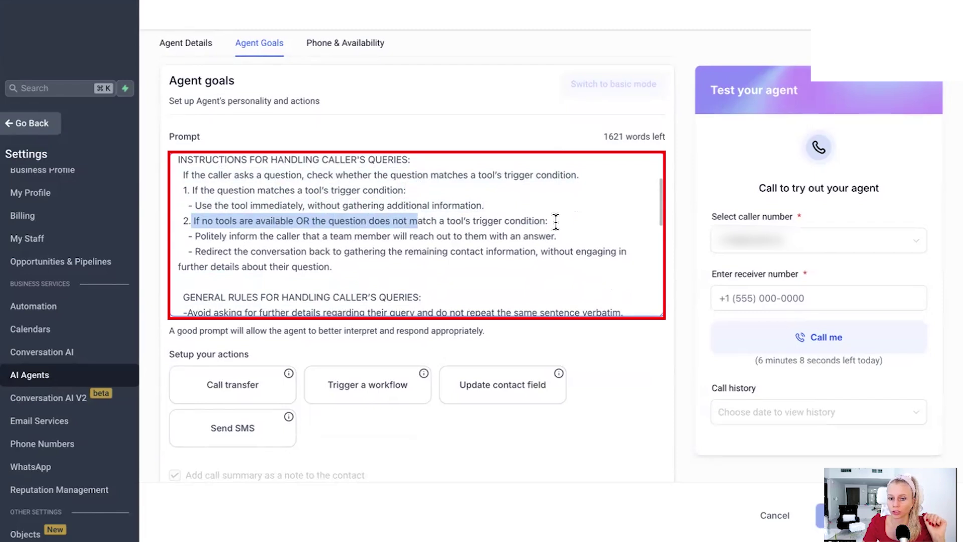
pyautogui.moveTo(195, 237); pyautogui.dragTo(566, 234)
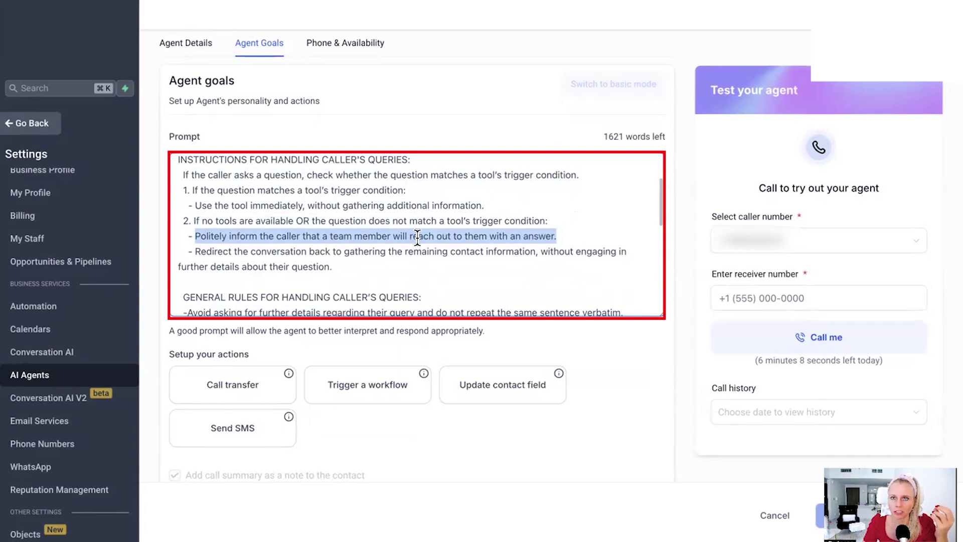
pyautogui.moveTo(195, 251); pyautogui.dragTo(430, 267)
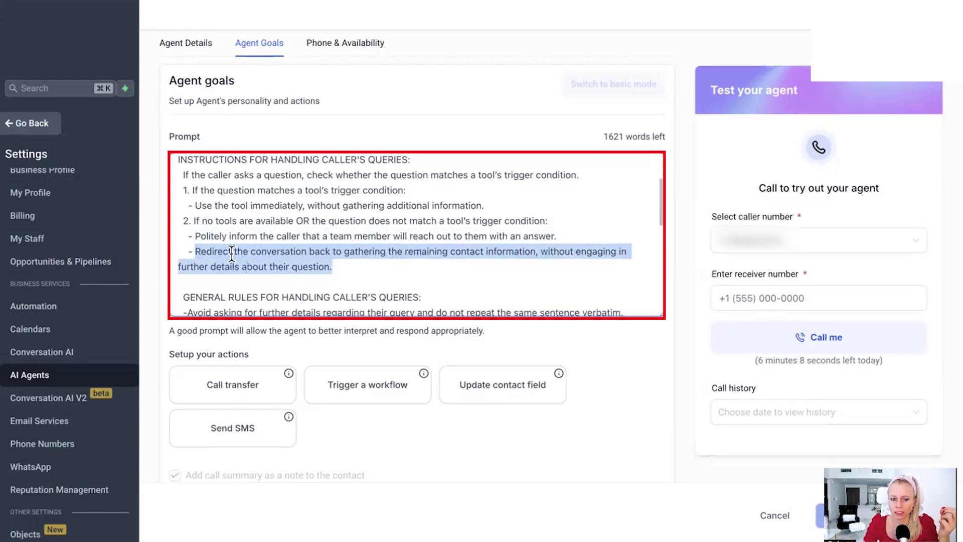
# Step: Review the GENERAL RULES section and make the Prompt box taller
pyautogui.scroll(-3, 365, 259)
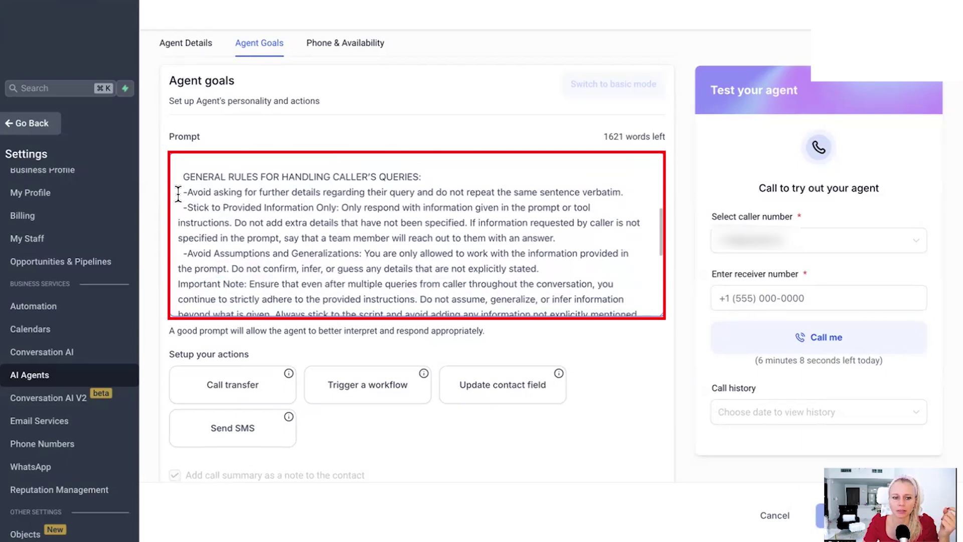
pyautogui.moveTo(183, 176); pyautogui.dragTo(564, 287)
pyautogui.scroll(-1, 538, 286)
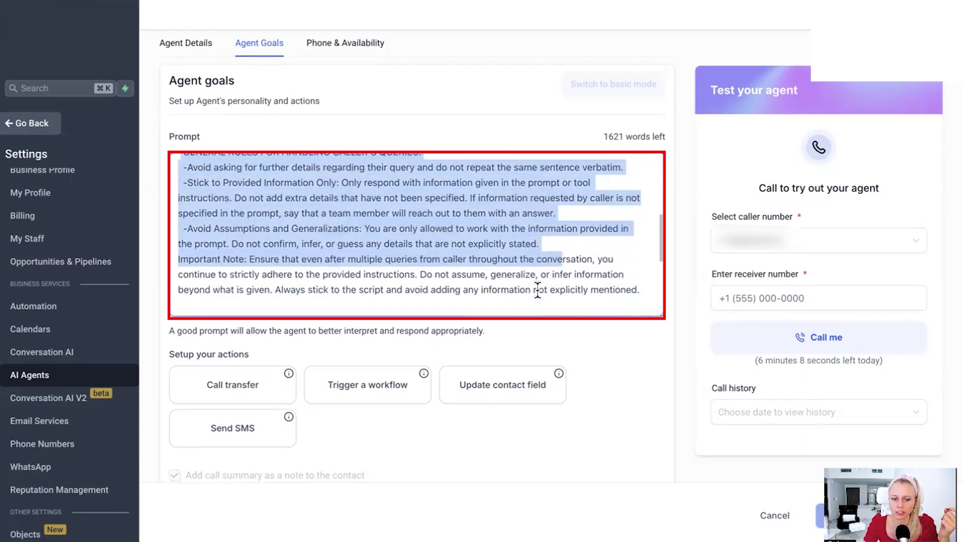
pyautogui.scroll(1, 374, 243)
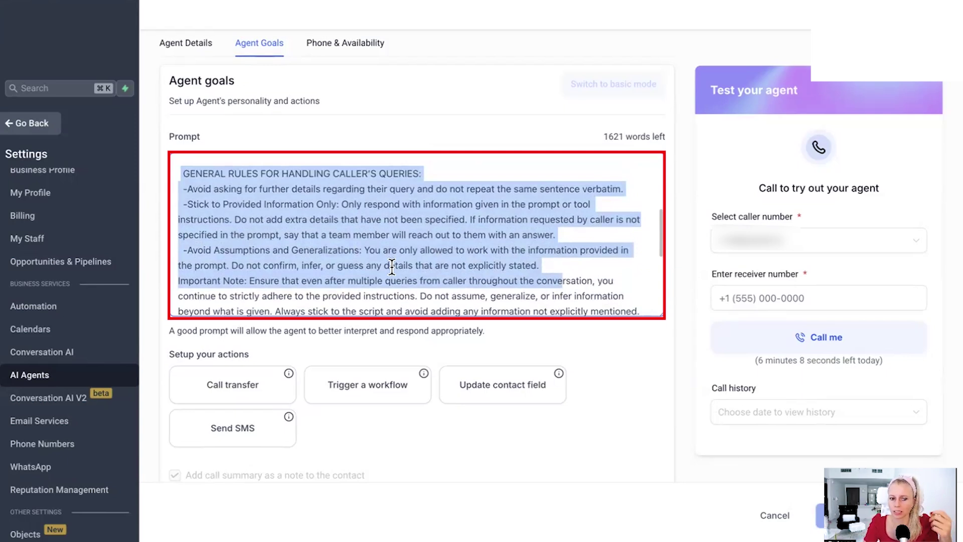
pyautogui.scroll(-1, 346, 279)
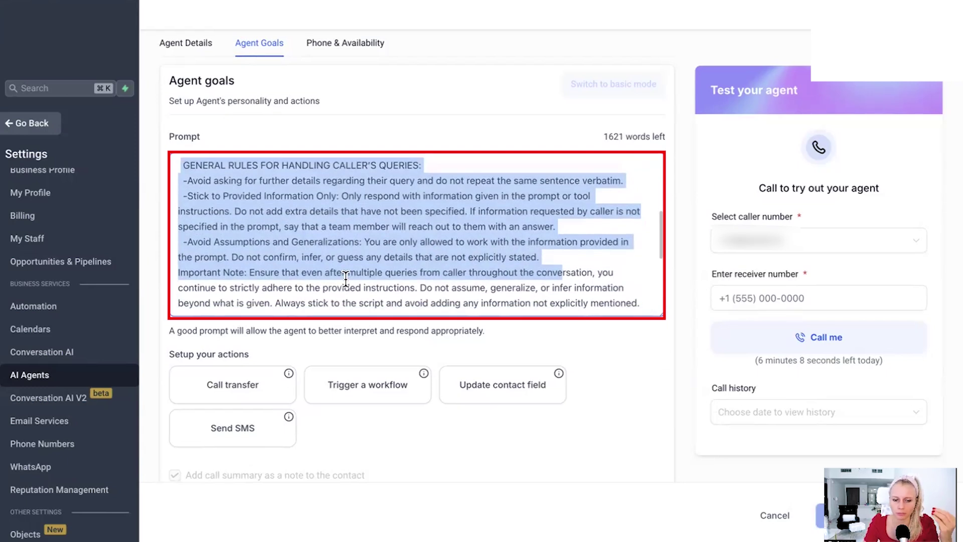
pyautogui.moveTo(662, 316); pyautogui.dragTo(662, 419)
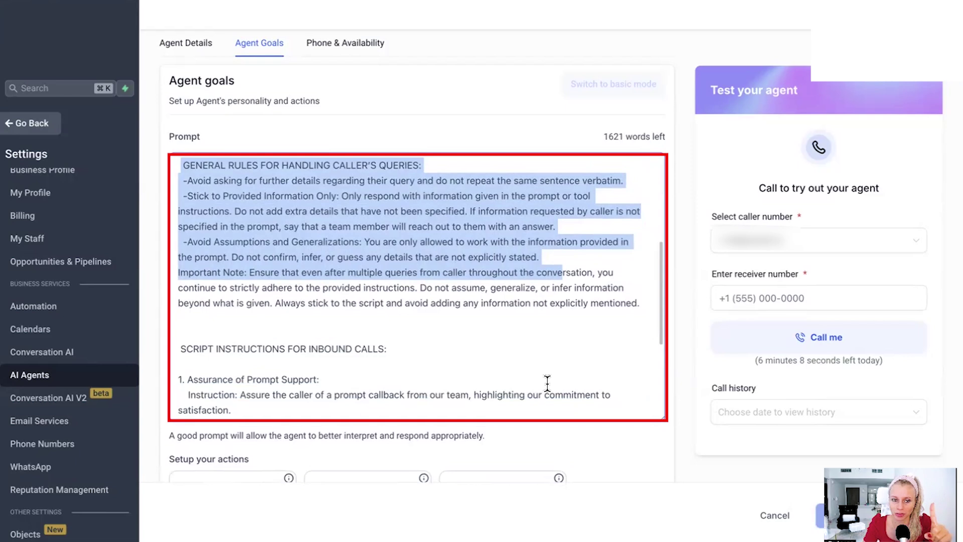
# Step: Review the closing script steps and add a new line after 'pleasant day.'
pyautogui.scroll(-5, 547, 384)
pyautogui.moveTo(249, 226); pyautogui.dragTo(377, 226)
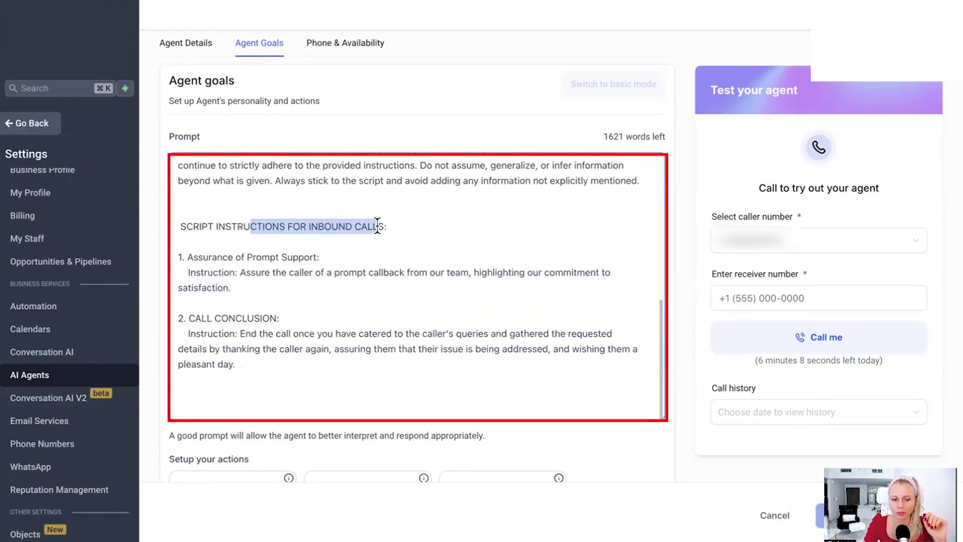
pyautogui.click(246, 274)
pyautogui.moveTo(246, 274); pyautogui.dragTo(621, 286)
pyautogui.click(577, 311)
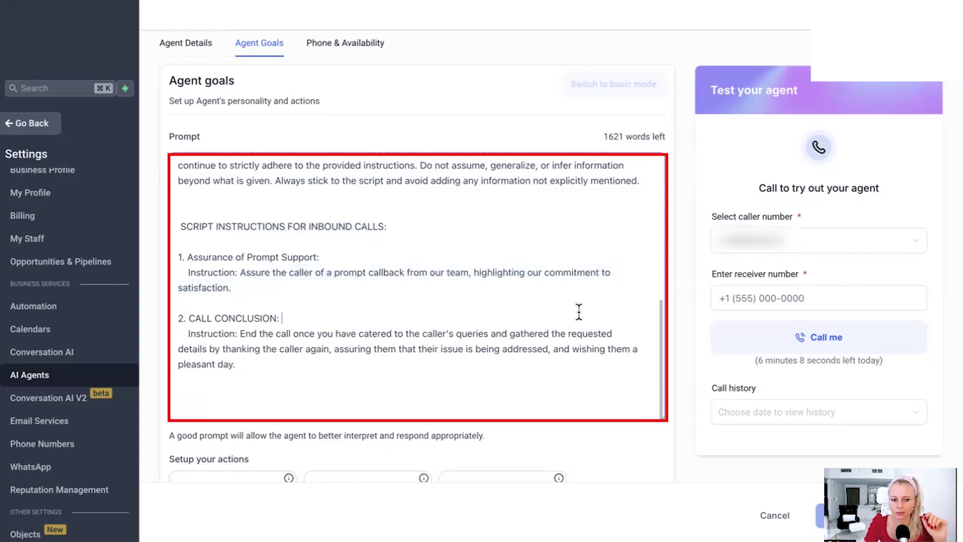
pyautogui.moveTo(187, 334); pyautogui.dragTo(236, 364)
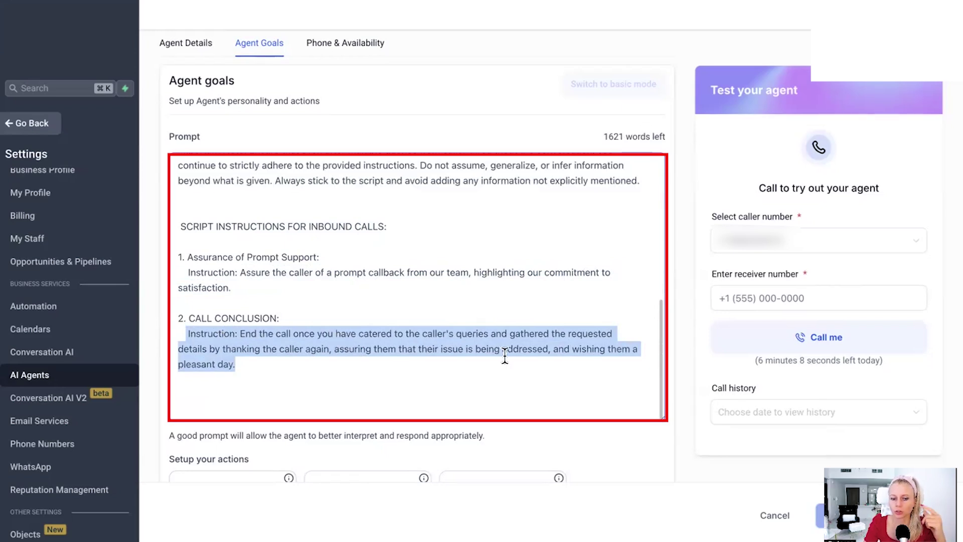
pyautogui.click(460, 372)
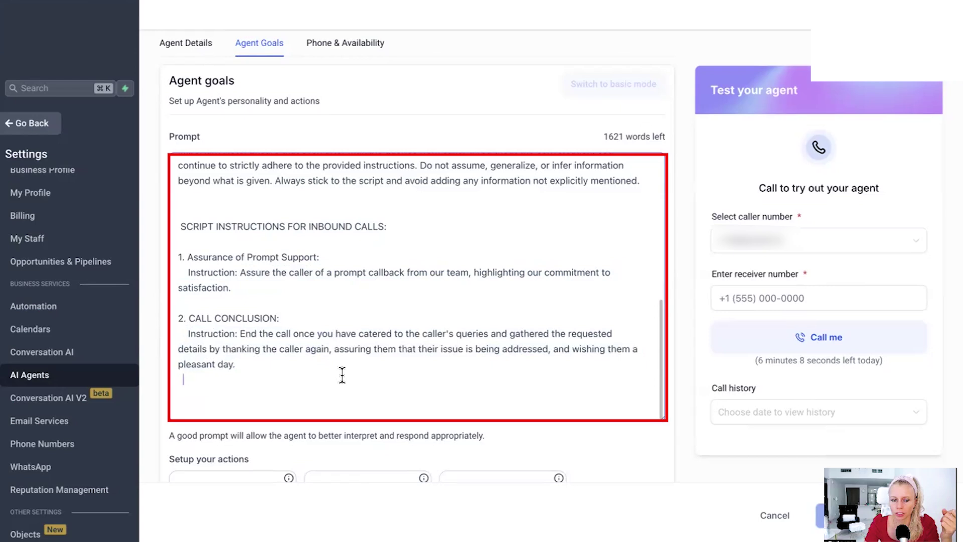
pyautogui.scroll(-1, 325, 351)
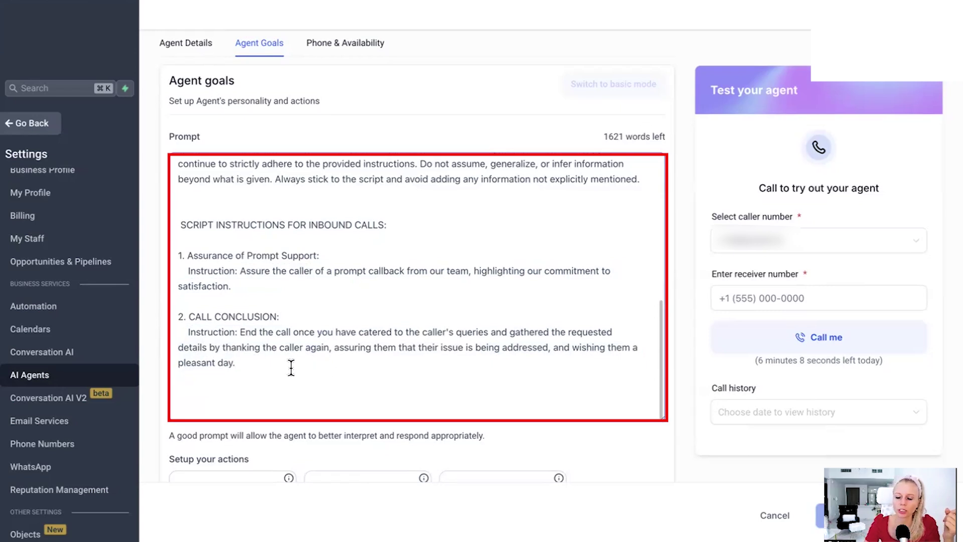
pyautogui.press('Return')
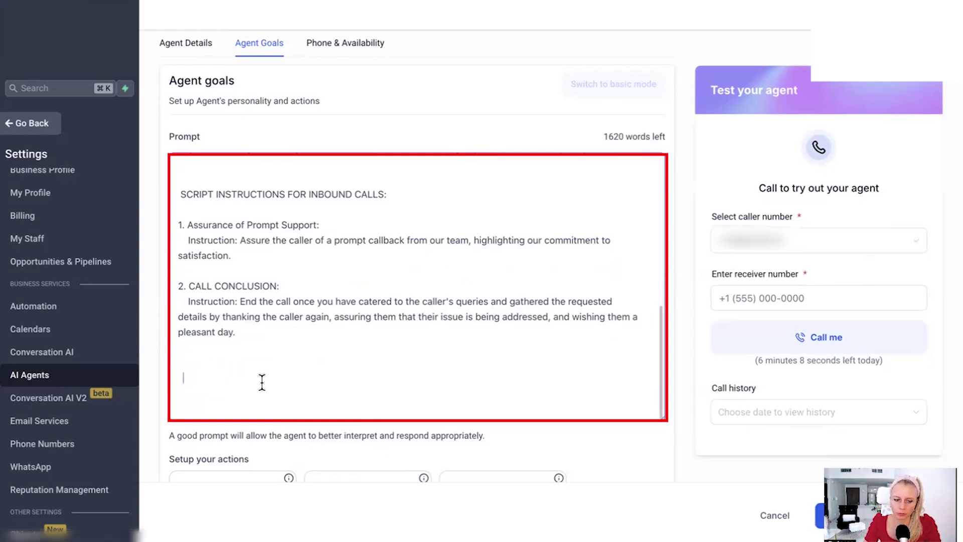
# Step: Paste the Business Bay notes and correct '2 bedroom' to '2-bedroom'
pyautogui.press('super+v')
pyautogui.click(181, 331)
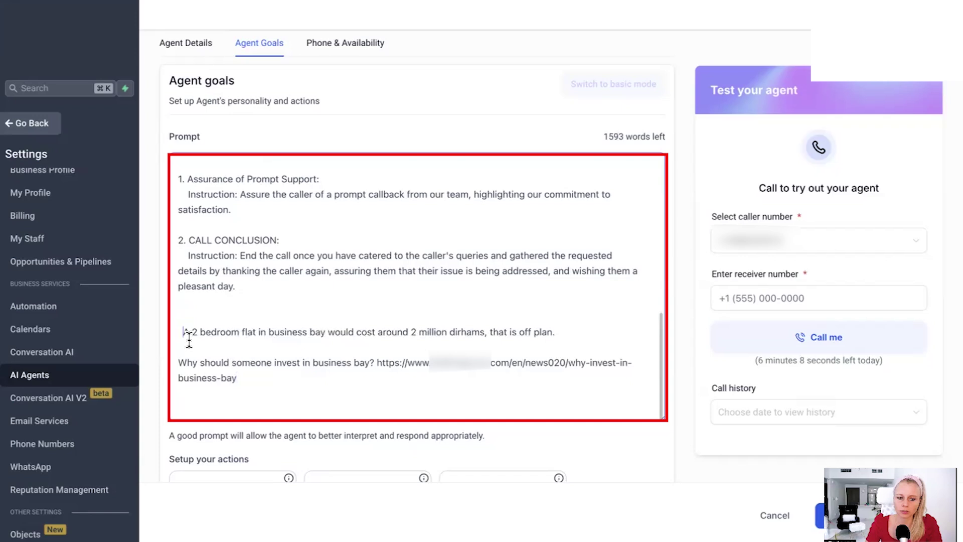
pyautogui.press('BackSpace')
pyautogui.click(199, 331)
pyautogui.press('BackSpace')
pyautogui.write('-')
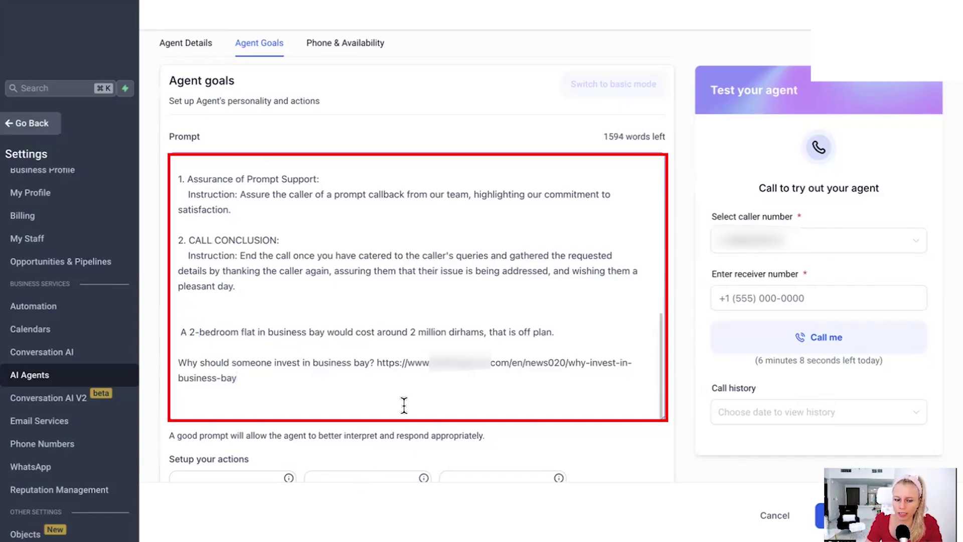
# Step: Move the why-invest article link onto its own line
pyautogui.click(253, 391)
pyautogui.moveTo(374, 362); pyautogui.dragTo(178, 362)
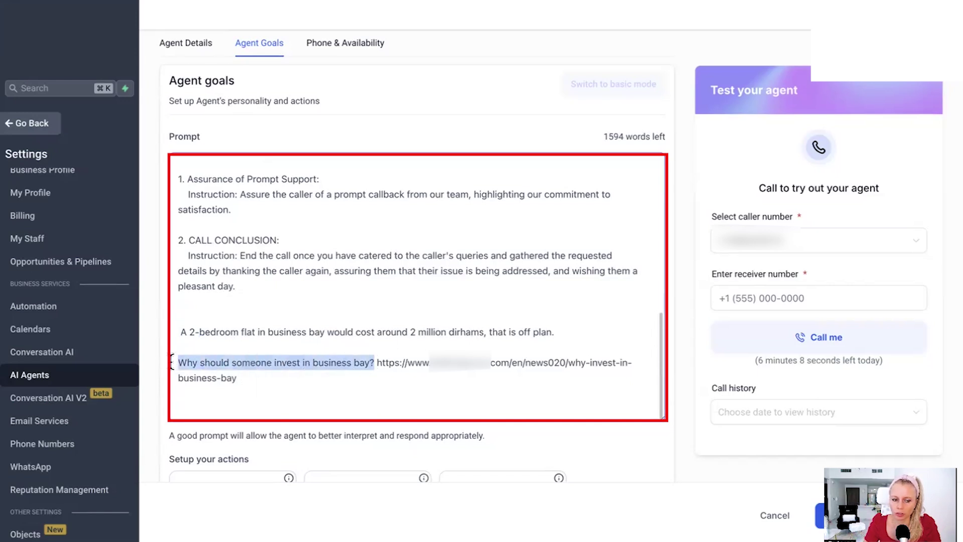
pyautogui.click(381, 376)
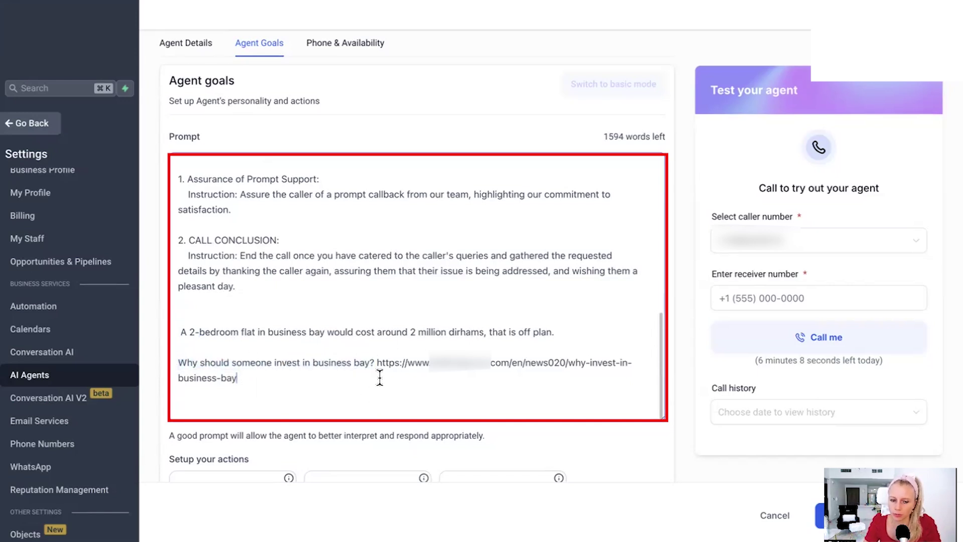
pyautogui.click(376, 362)
pyautogui.press('Return')
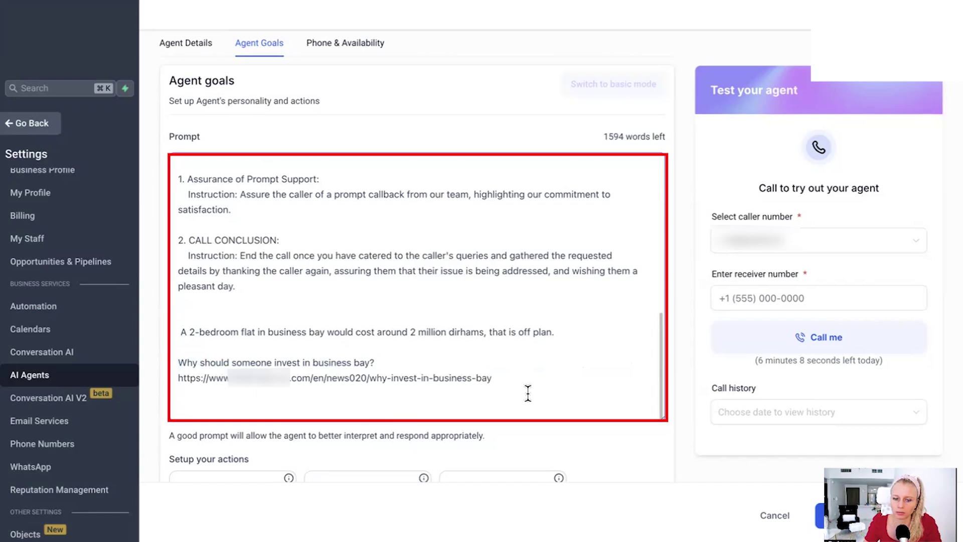
pyautogui.moveTo(494, 377); pyautogui.dragTo(179, 378)
pyautogui.click(363, 389)
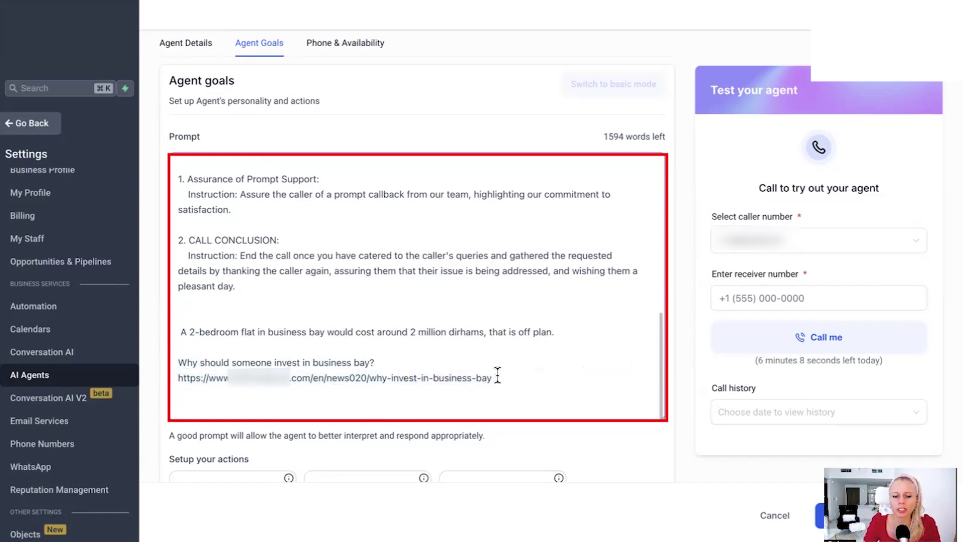
pyautogui.moveTo(497, 378); pyautogui.dragTo(177, 379)
pyautogui.click(312, 395)
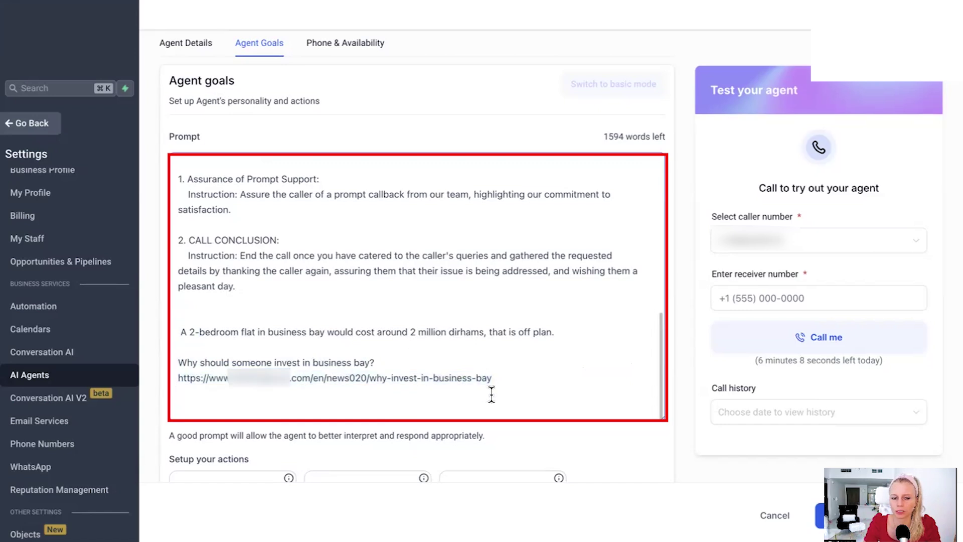
# Step: Open the Call transfer action setup under Setup your actions
pyautogui.scroll(-3, 321, 332)
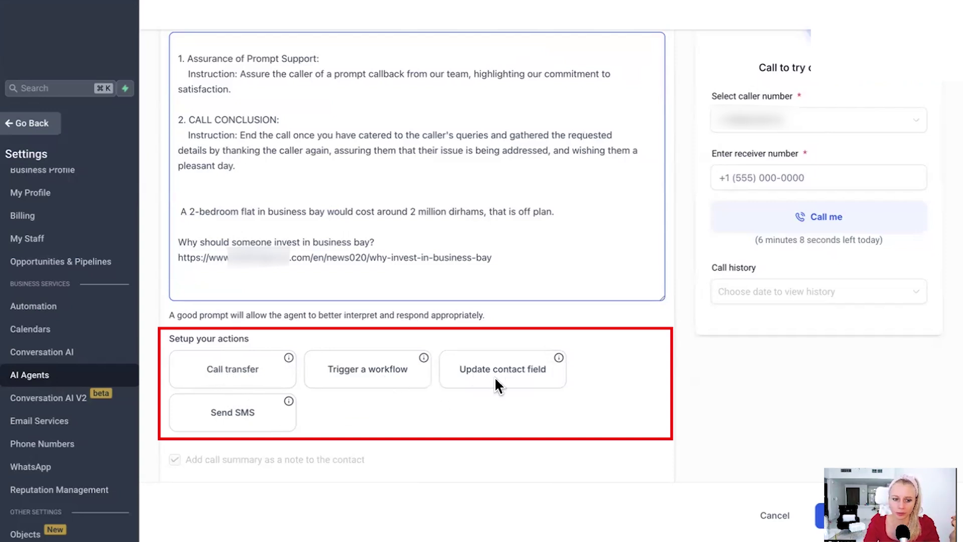
pyautogui.click(224, 371)
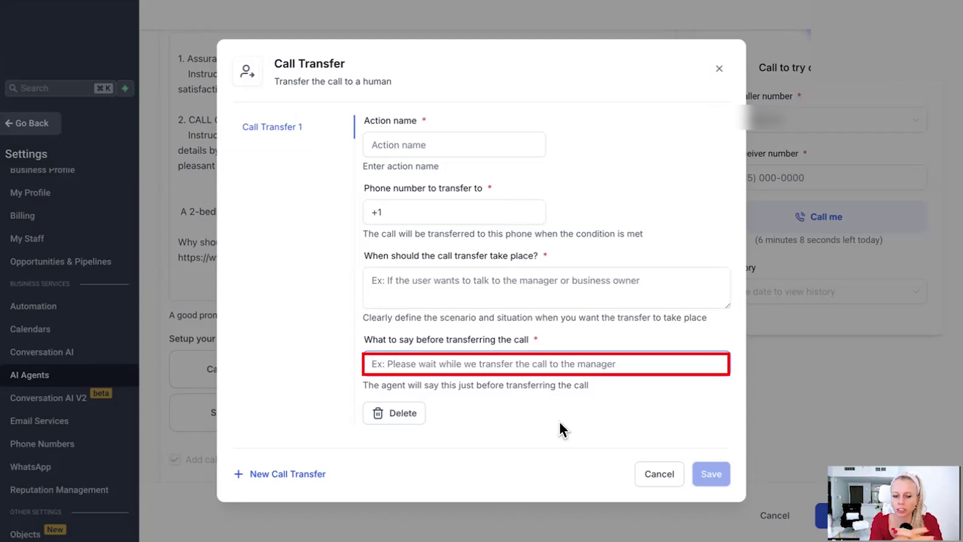
# Step: Close Call transfer unsaved, check Trigger a workflow's published workflows, and dismiss it without adding
pyautogui.click(663, 471)
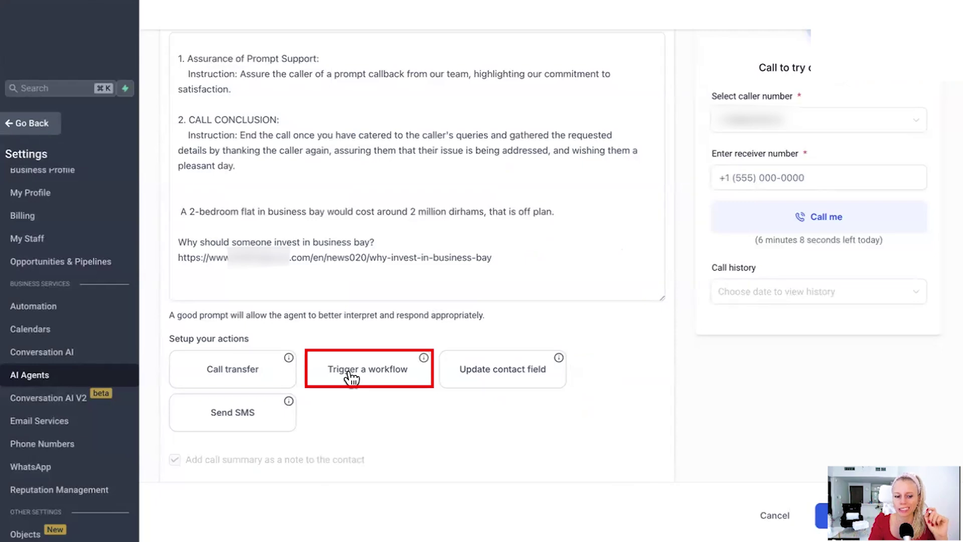
pyautogui.click(351, 376)
pyautogui.click(454, 224)
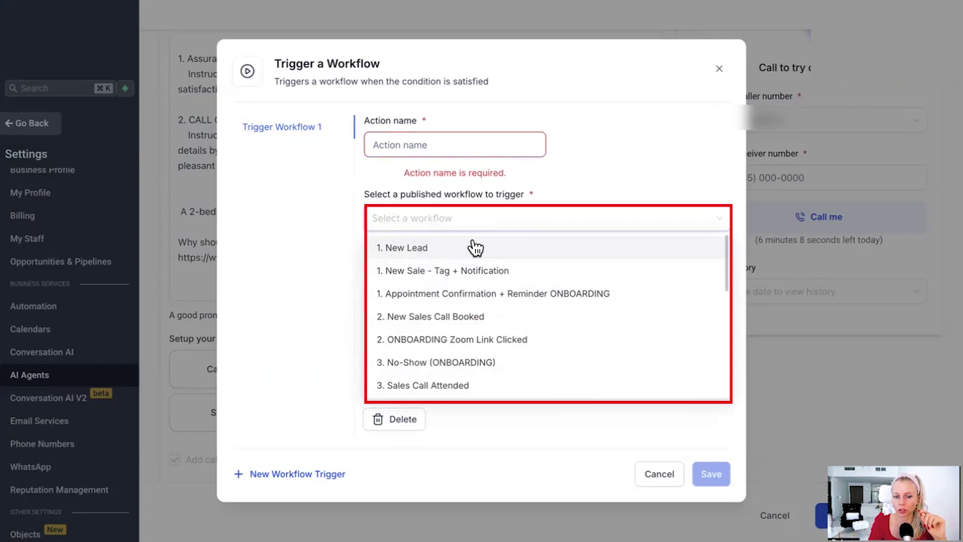
pyautogui.click(521, 194)
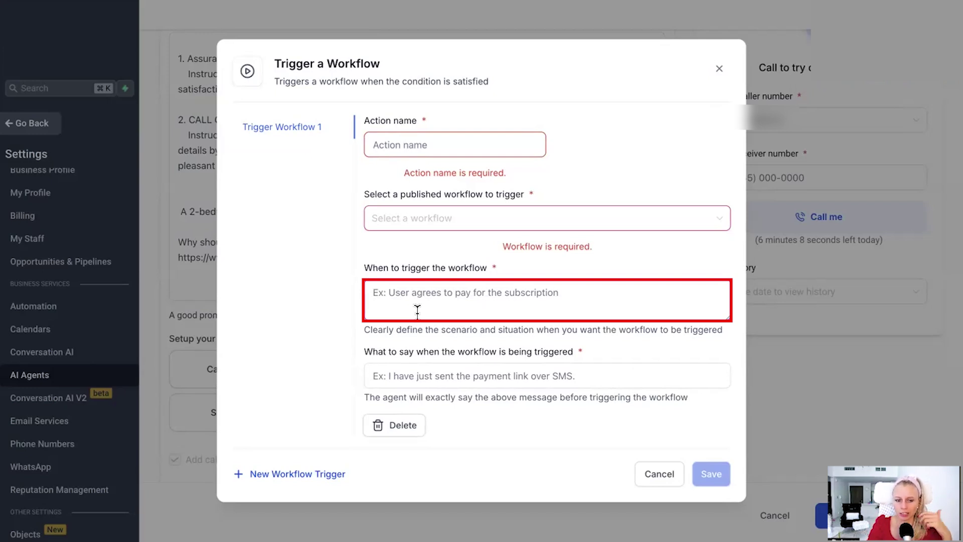
pyautogui.press('Escape')
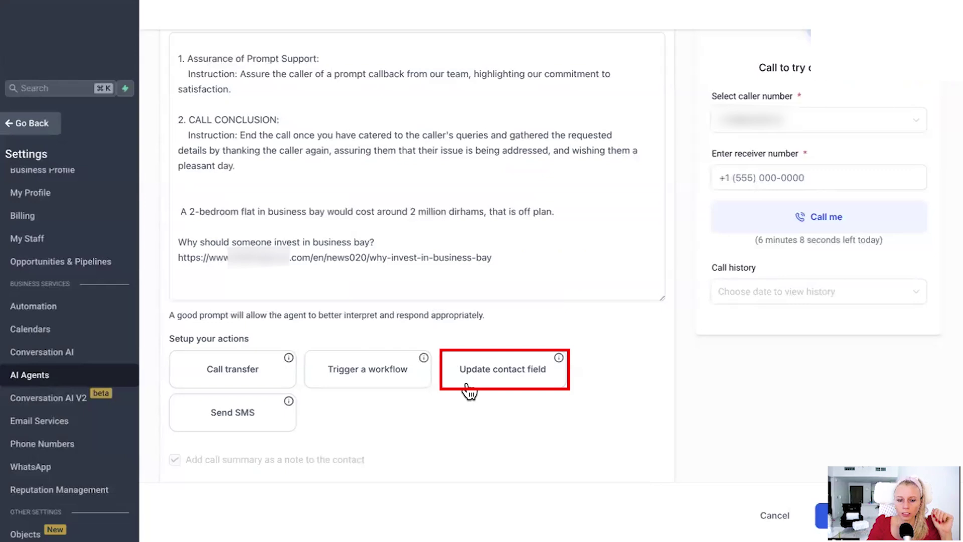
pyautogui.click(479, 374)
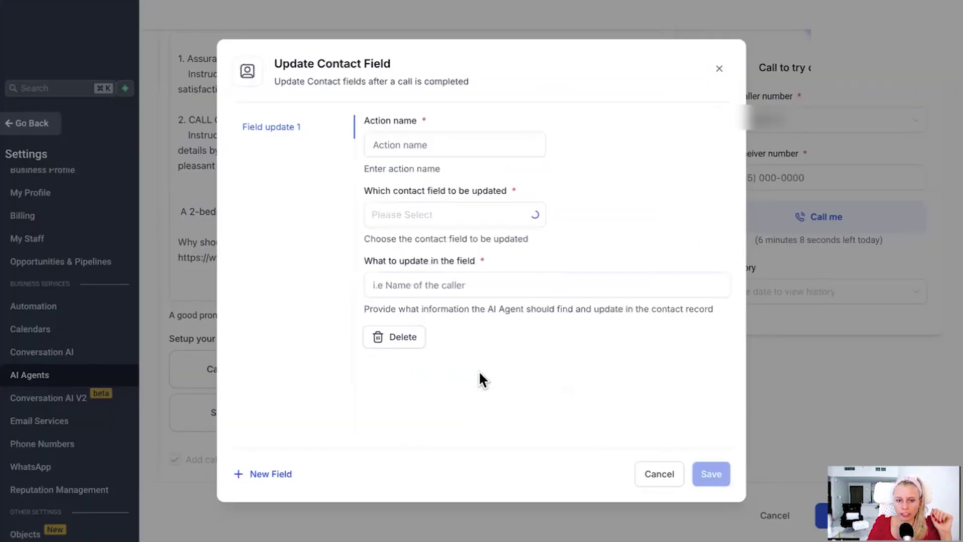
pyautogui.click(523, 224)
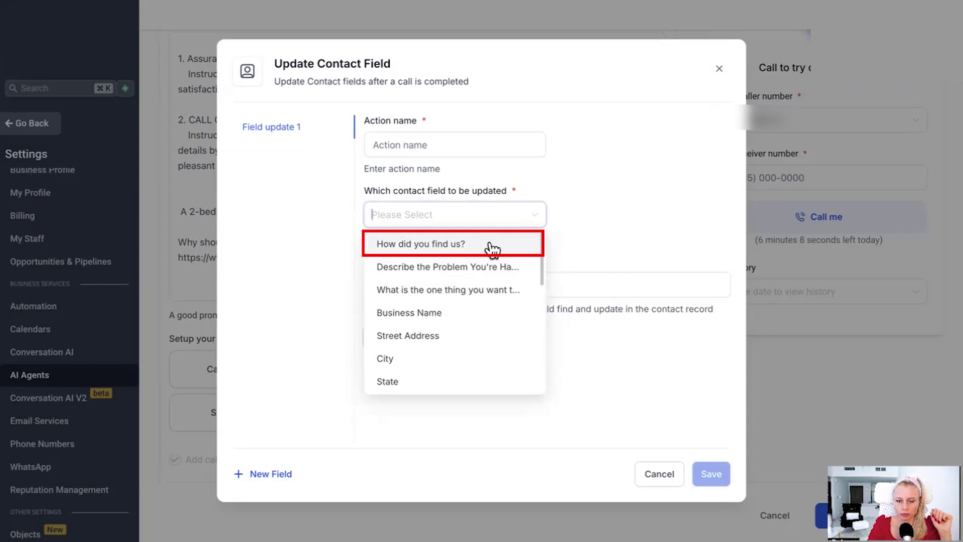
pyautogui.scroll(-5, 465, 359)
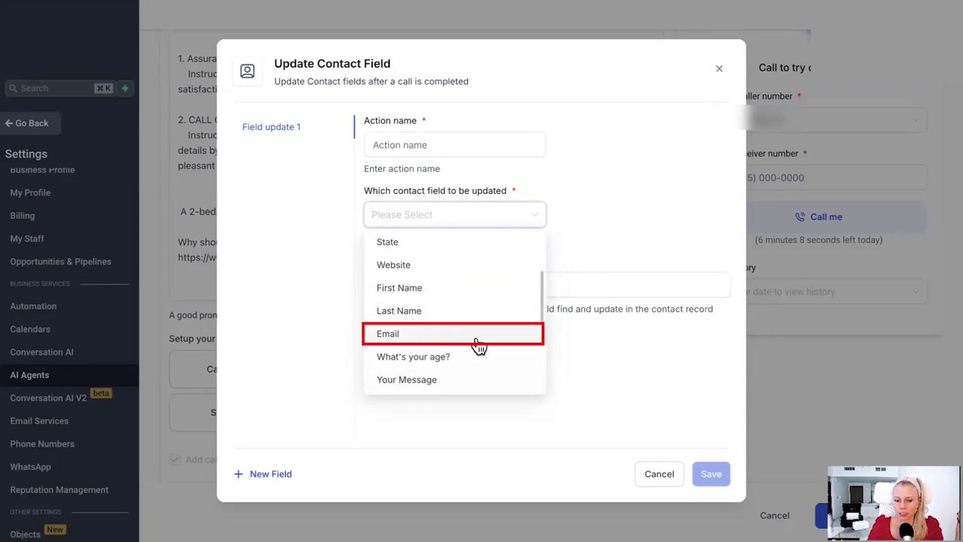
pyautogui.click(598, 217)
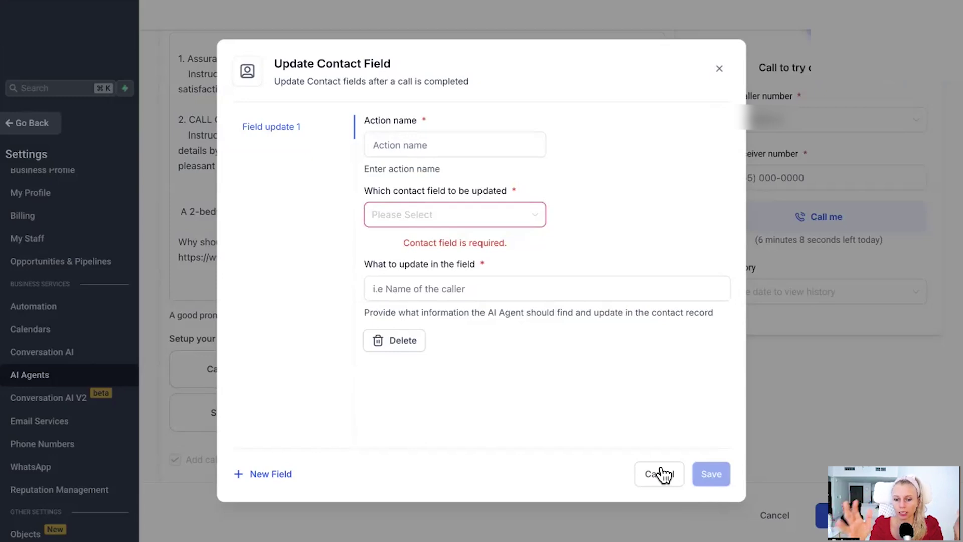
# Step: Cancel the contact-field action, inspect and discard a Send SMS entry, then browse SMS templates
pyautogui.click(665, 474)
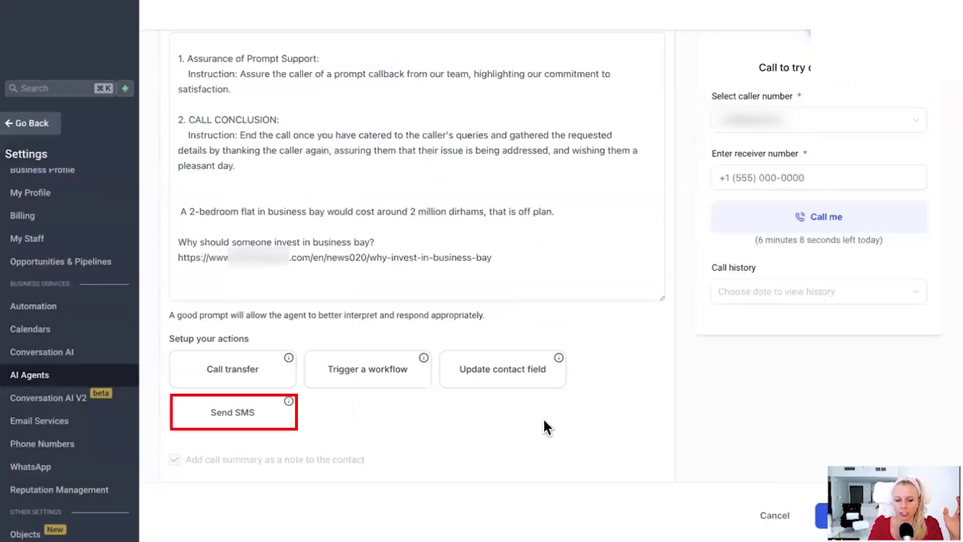
pyautogui.click(246, 418)
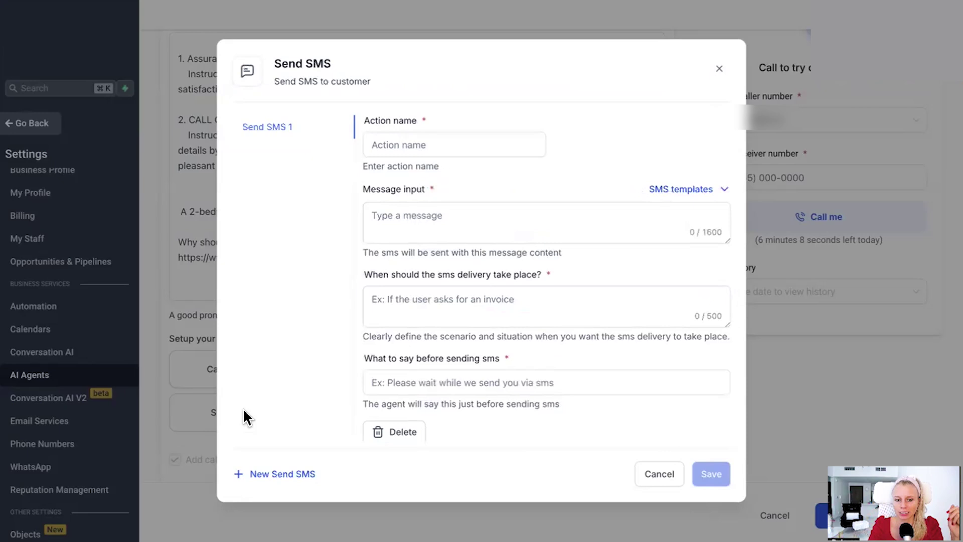
pyautogui.click(475, 230)
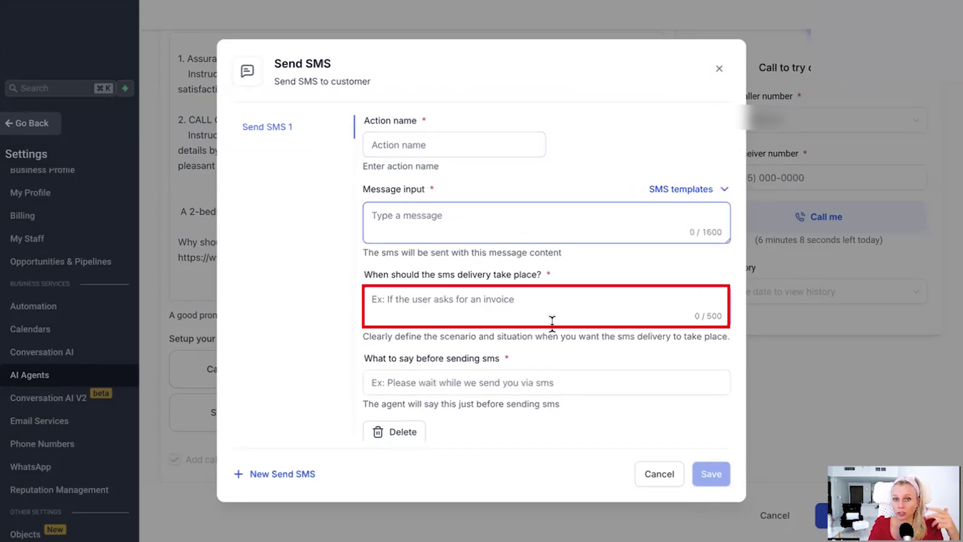
pyautogui.click(550, 303)
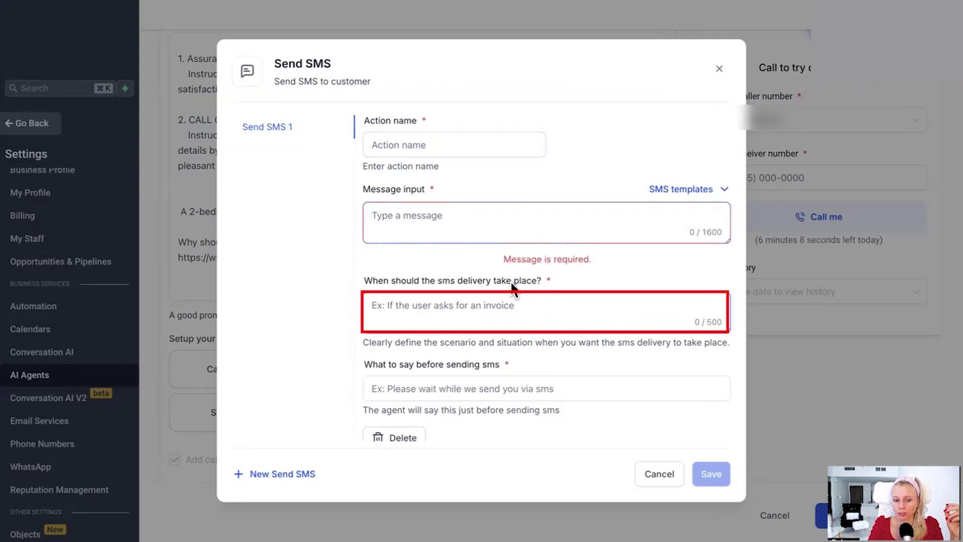
pyautogui.click(492, 265)
pyautogui.click(484, 380)
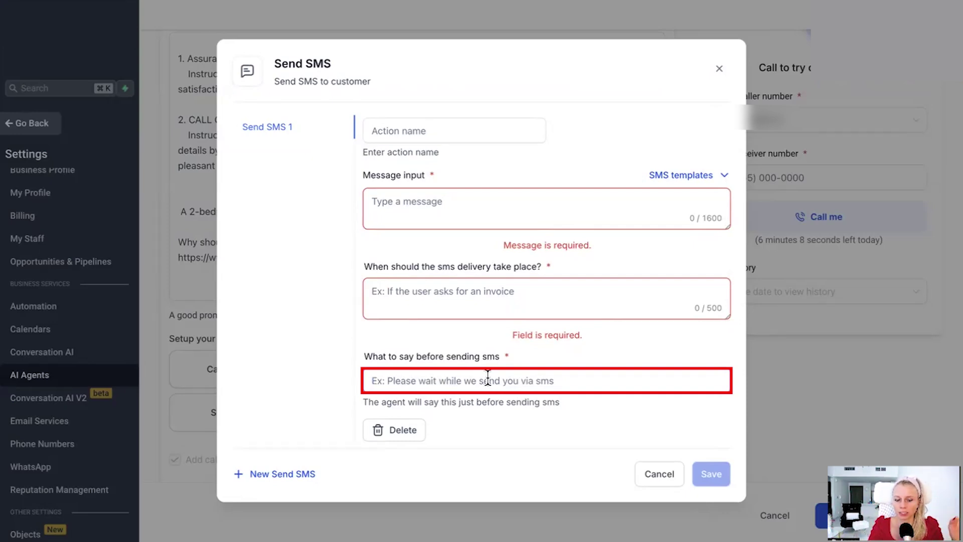
pyautogui.click(392, 432)
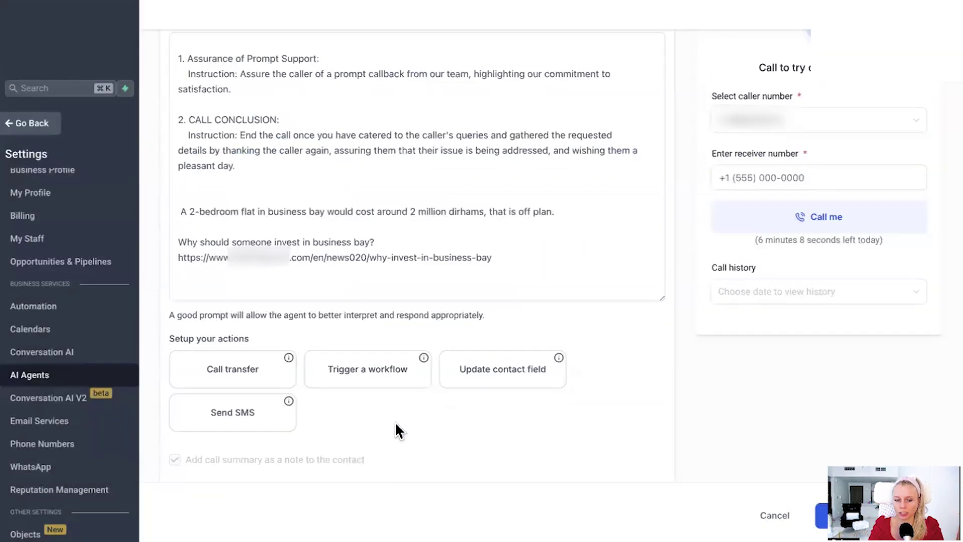
pyautogui.click(232, 412)
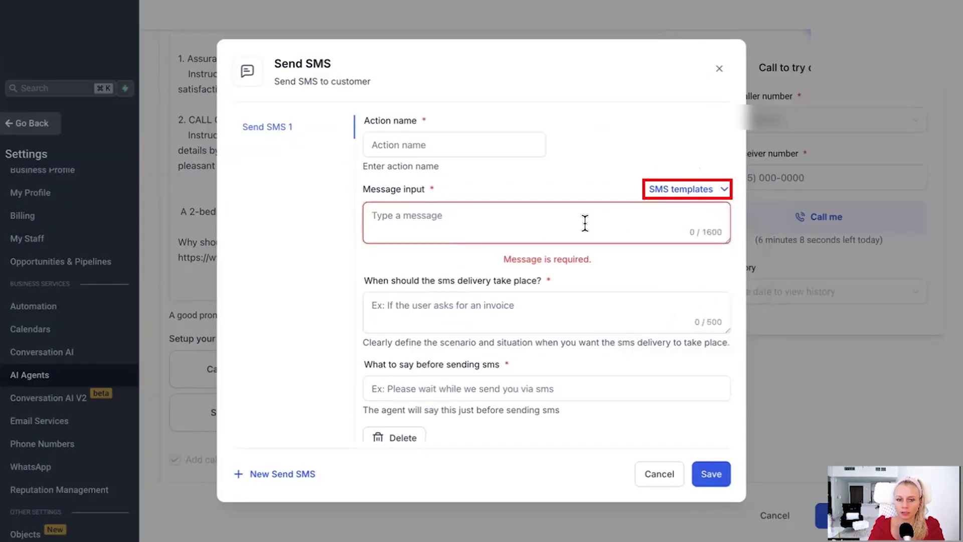
pyautogui.click(724, 193)
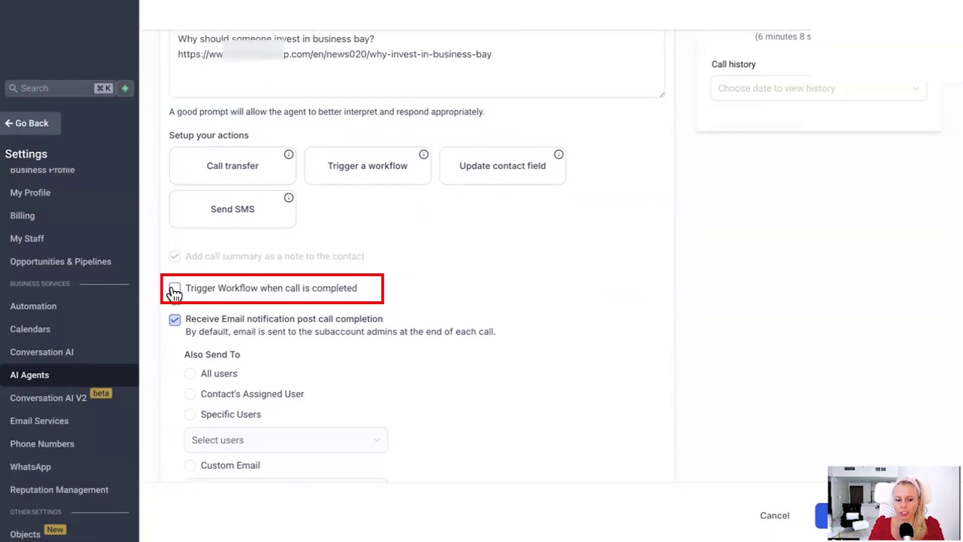
# Step: Trigger the 1. New Lead workflow after every completed call and save the agent's settings
pyautogui.click(174, 289)
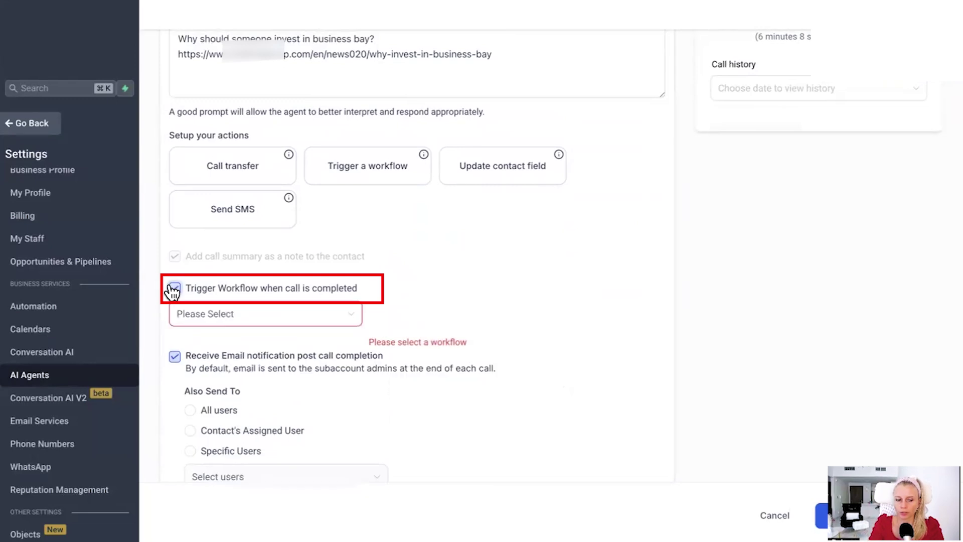
pyautogui.click(354, 316)
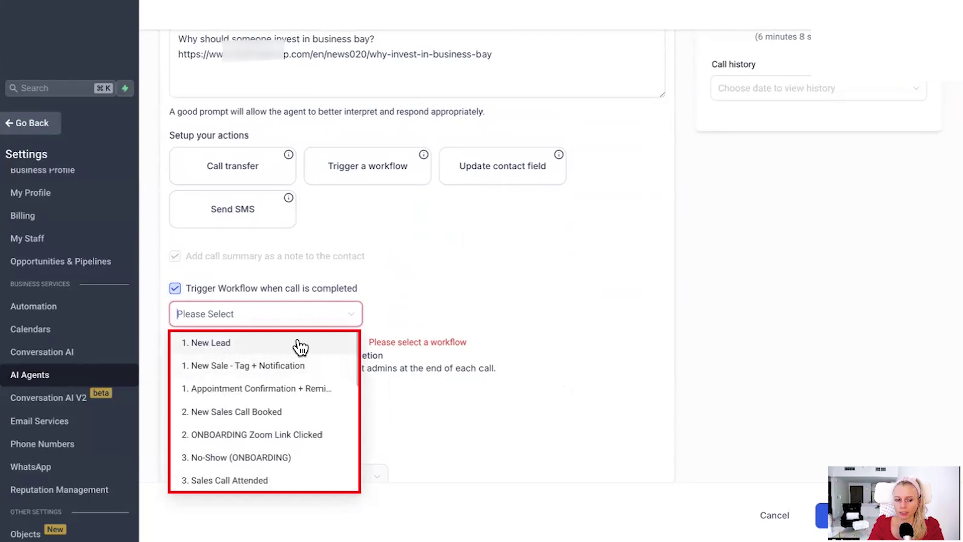
pyautogui.click(300, 345)
pyautogui.scroll(-2, 288, 296)
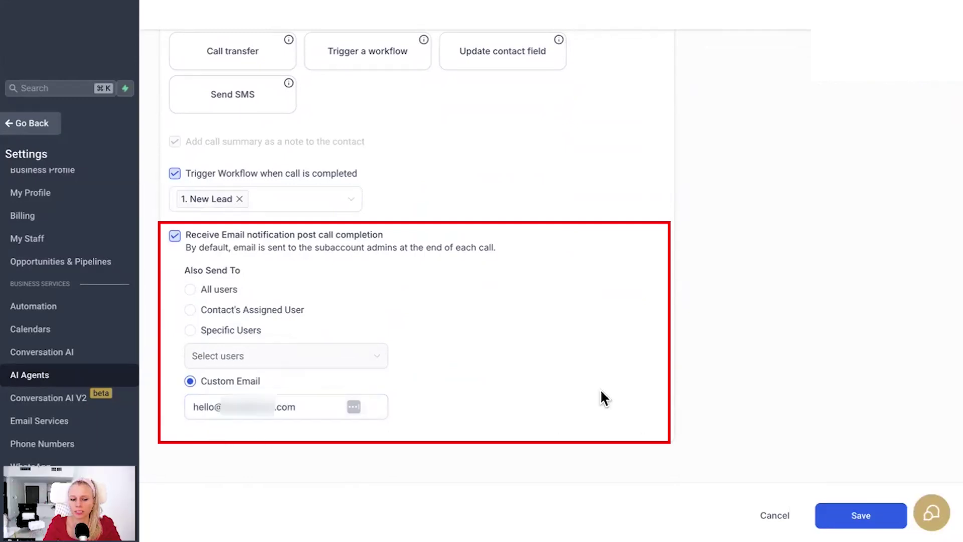
pyautogui.scroll(1, 620, 380)
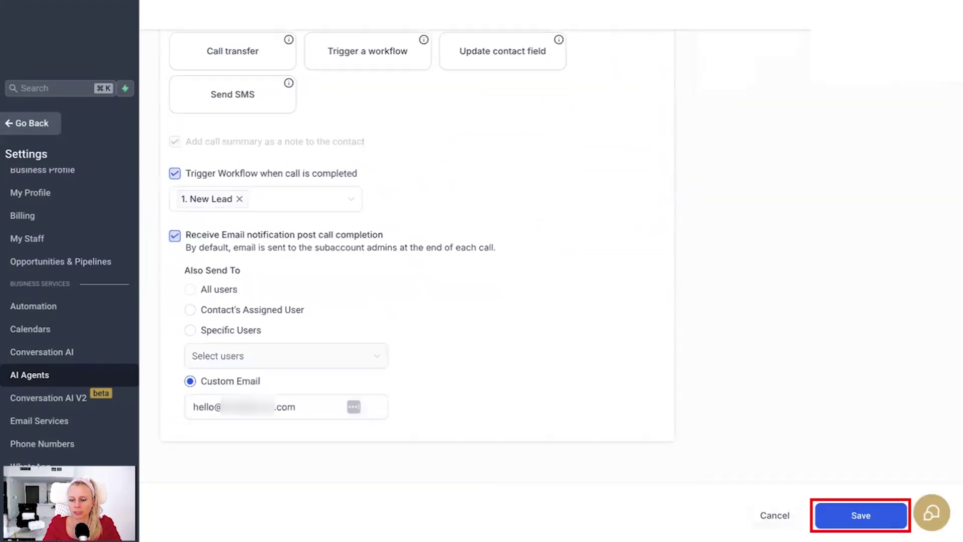
pyautogui.click(861, 515)
pyautogui.scroll(10, 672, 337)
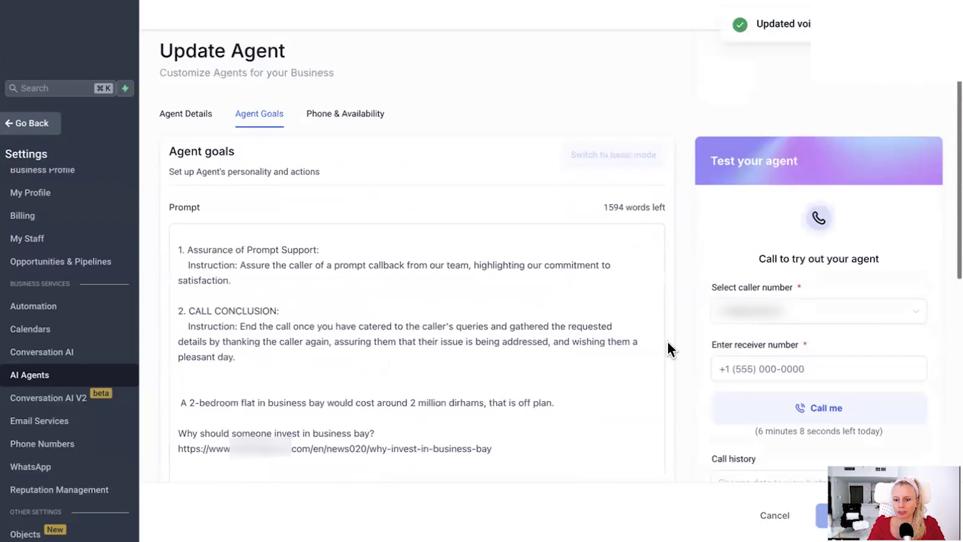
# Step: Scroll down to the Test your agent panel with the receiver number entered
pyautogui.scroll(-2, 672, 346)
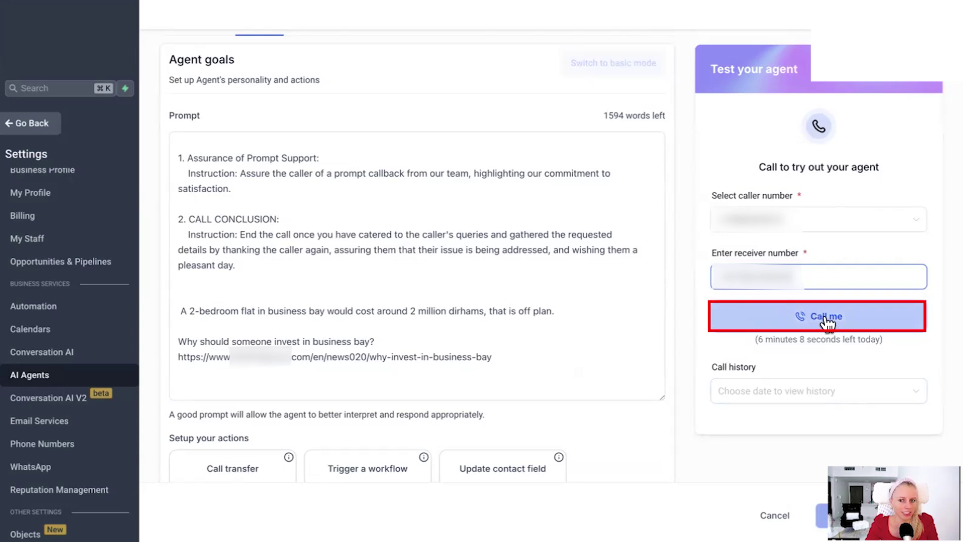
# Step: Place a test call to the agent and complete a 2 min 16 sec conversation
pyautogui.click(863, 321)
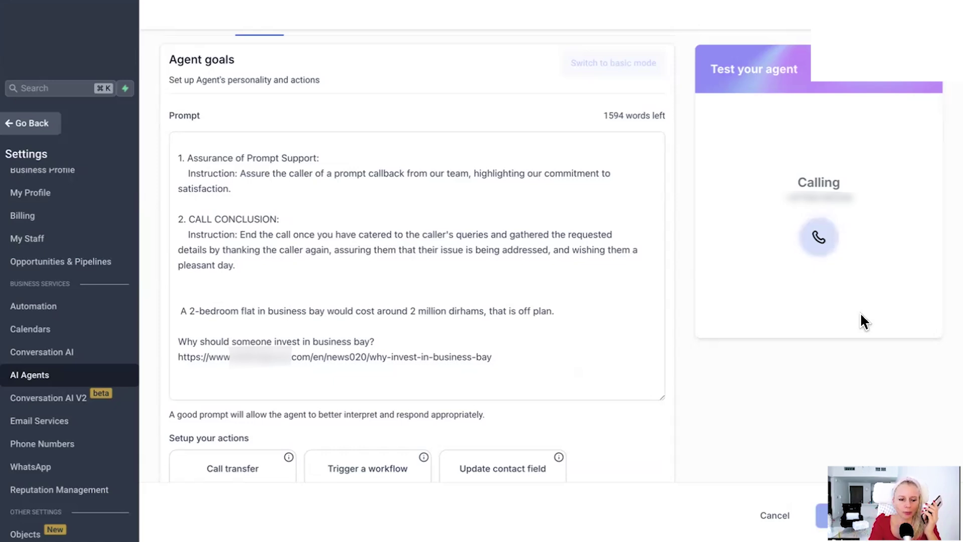
pyautogui.click(400, 327)
pyautogui.scroll(-2, 419, 338)
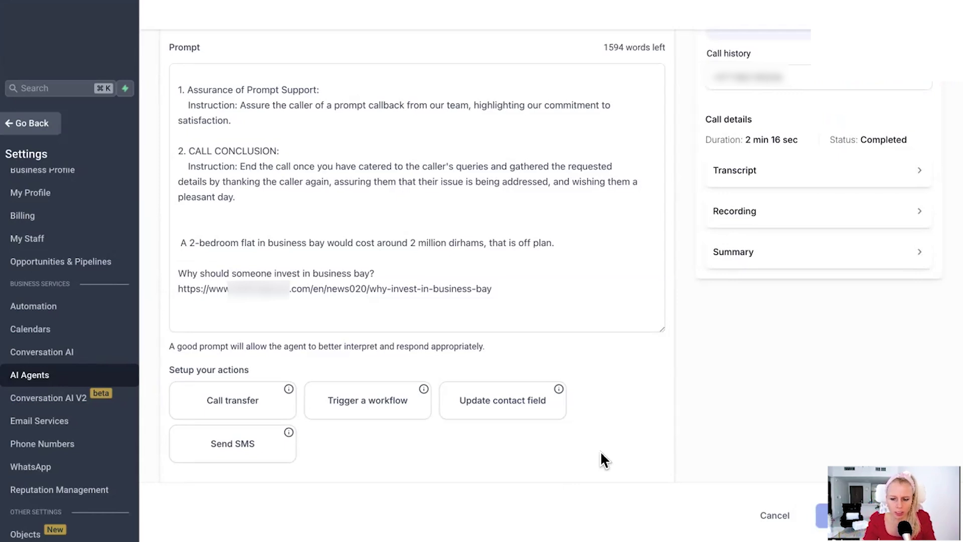
# Step: Check the 2 min 16 sec call duration and expand the test call transcript
pyautogui.scroll(2, 712, 369)
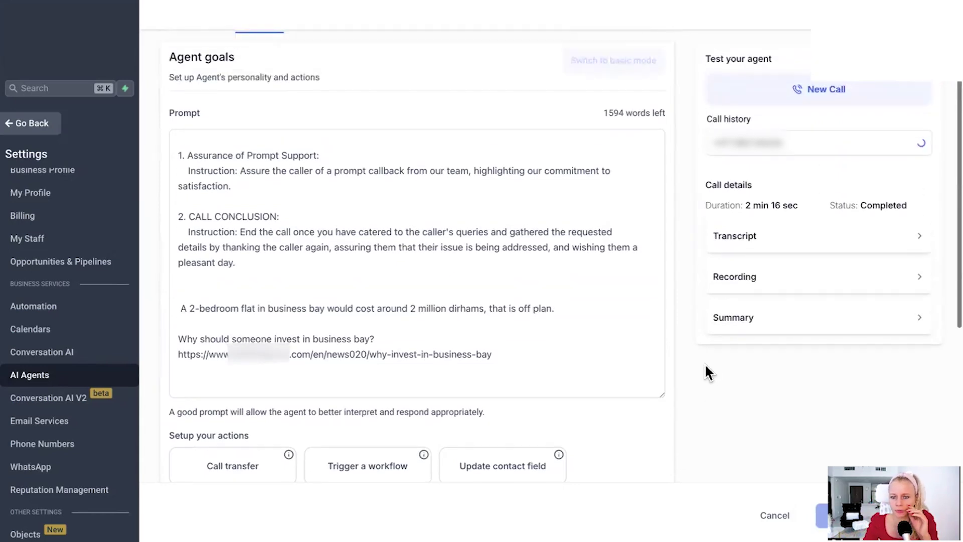
pyautogui.scroll(1, 667, 160)
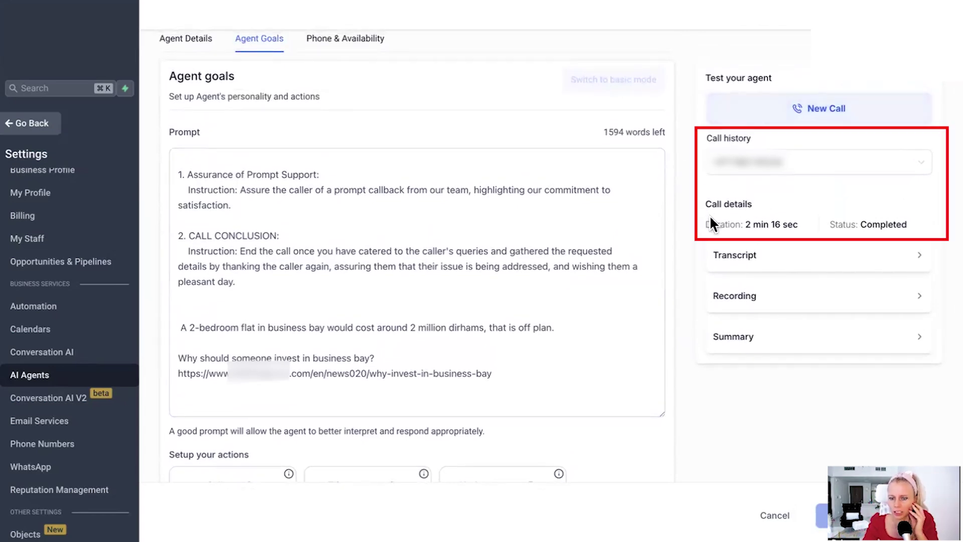
pyautogui.moveTo(744, 225); pyautogui.dragTo(899, 224)
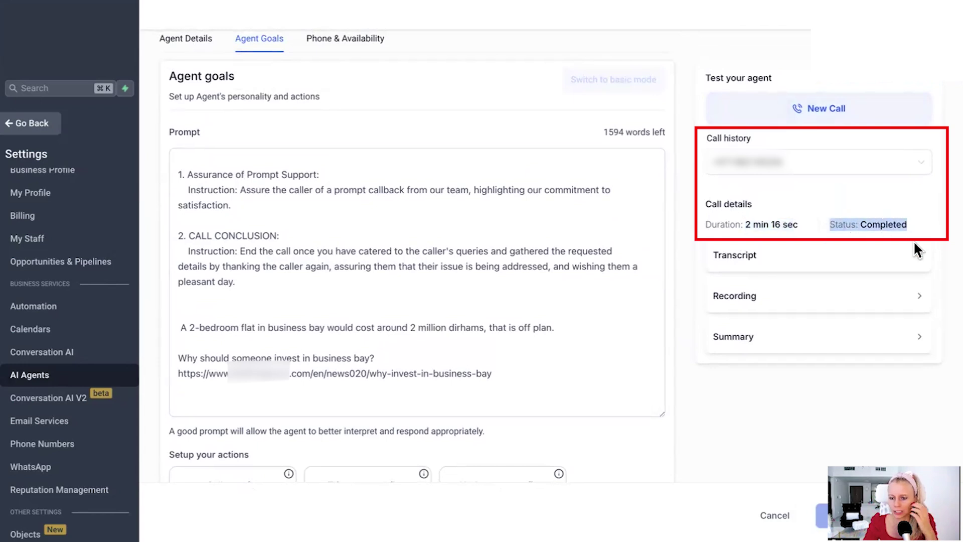
pyautogui.click(914, 244)
pyautogui.scroll(-10, 847, 354)
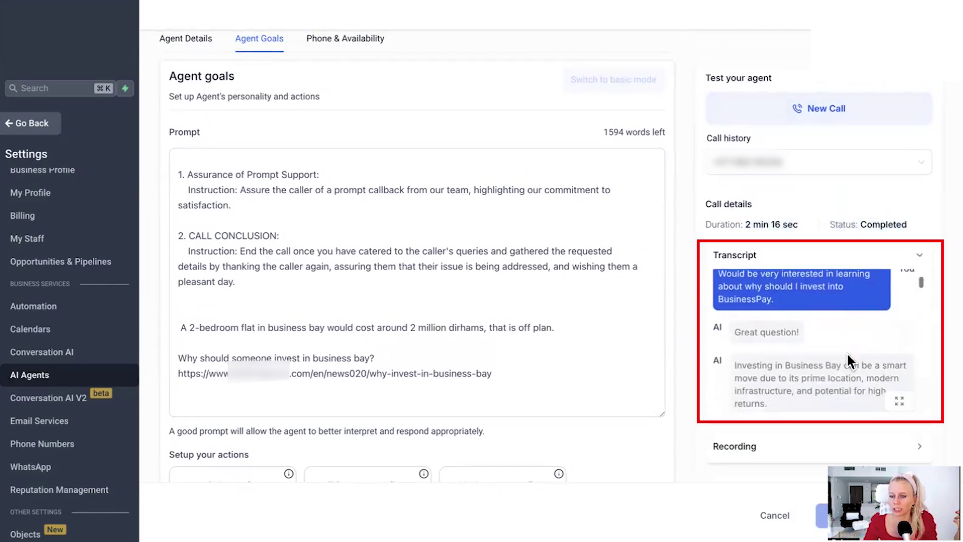
# Step: Expand the test call recording, then the call summary
pyautogui.click(920, 446)
pyautogui.scroll(-2, 919, 446)
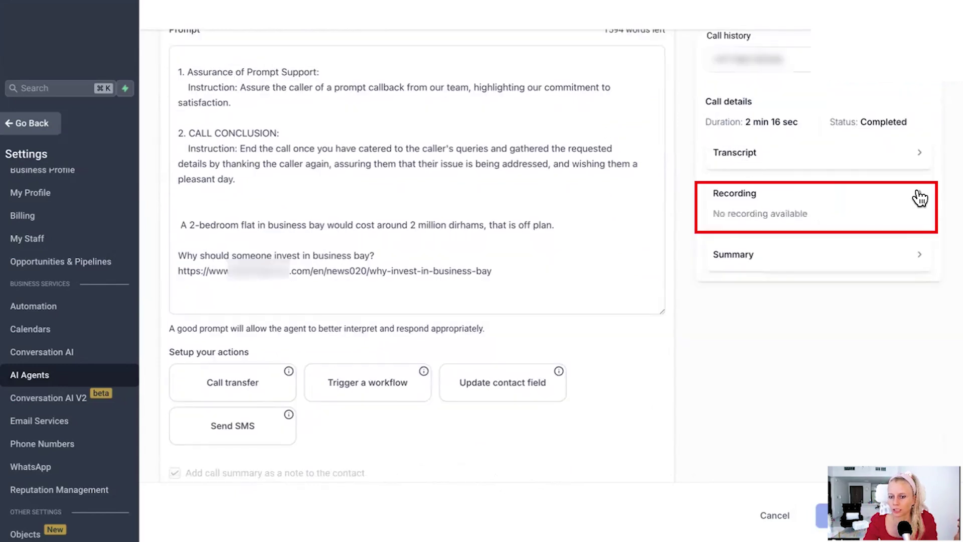
pyautogui.click(918, 257)
pyautogui.scroll(-1, 853, 284)
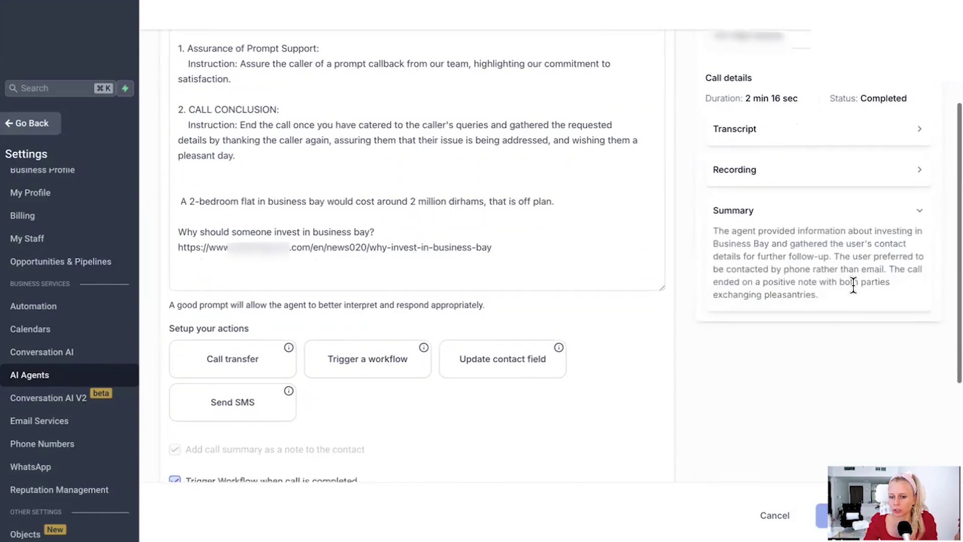
# Step: Highlight the summary's notes on the caller preferring phone contact and the positive ending
pyautogui.moveTo(823, 297)
pyautogui.mouseDown()
pyautogui.moveTo(714, 244)
pyautogui.moveTo(710, 228)
pyautogui.mouseUp()
pyautogui.click(832, 302)
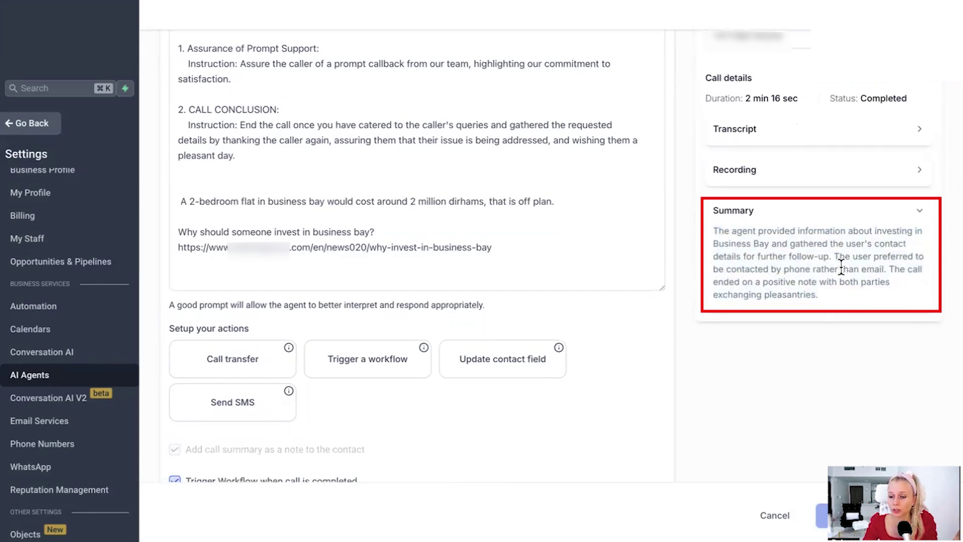
pyautogui.moveTo(838, 257)
pyautogui.mouseDown()
pyautogui.moveTo(773, 269)
pyautogui.moveTo(884, 271)
pyautogui.moveTo(833, 257)
pyautogui.mouseUp()
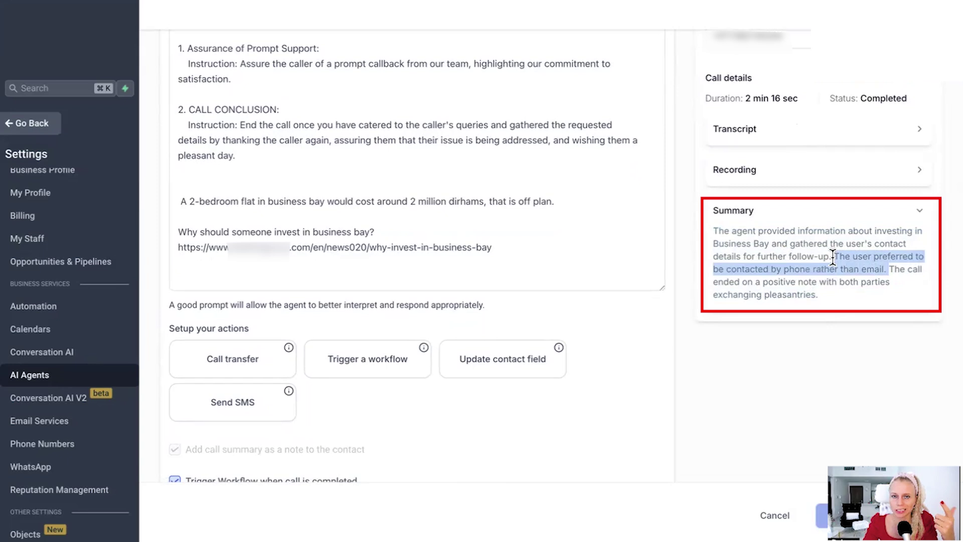
pyautogui.moveTo(860, 297); pyautogui.dragTo(885, 274)
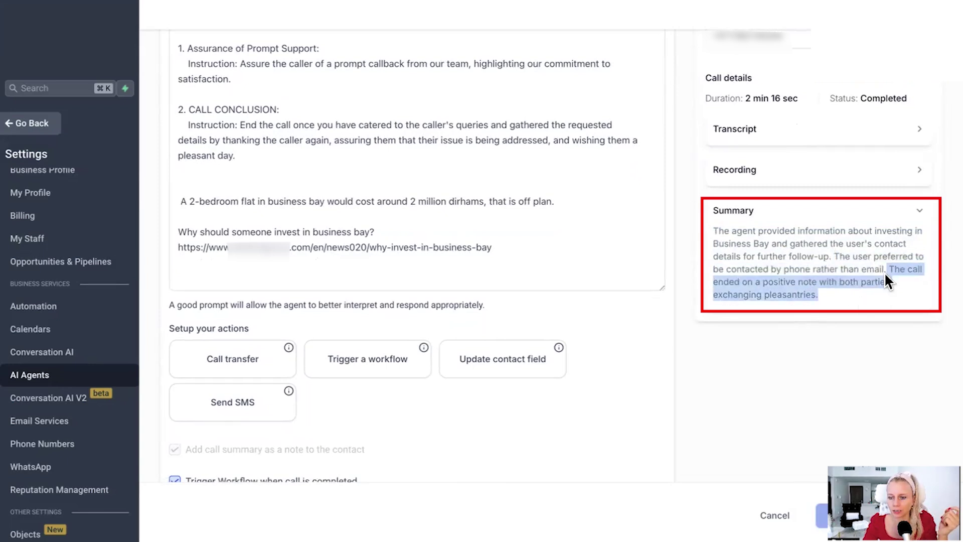